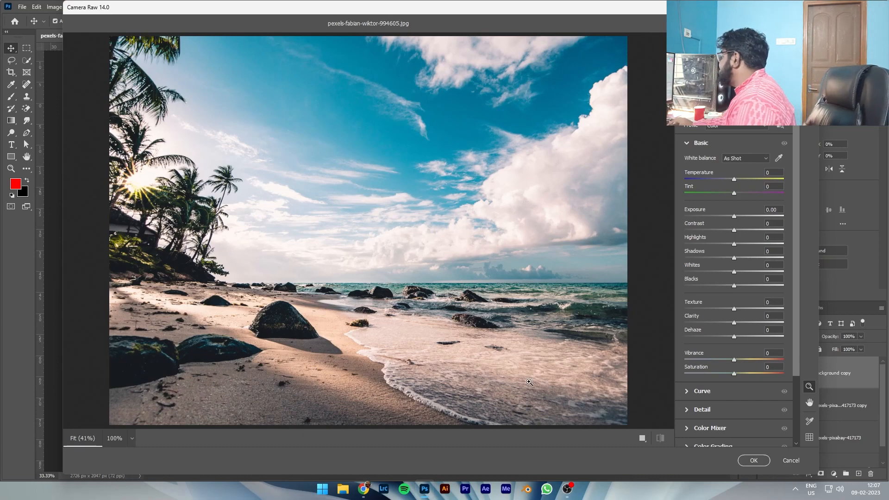
Apply Camera Raw exposure -0.70, contrast +22, highlights +22, vibrance +46 and saturation +34 to the beach layer, and undo it.
left_click_drag(735, 216, 727, 216)
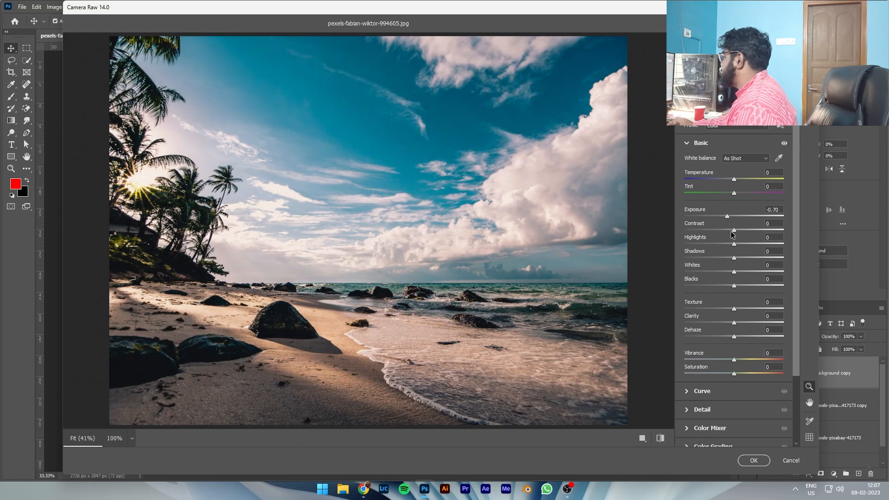
left_click_drag(735, 230, 746, 250)
left_click_drag(734, 360, 753, 377)
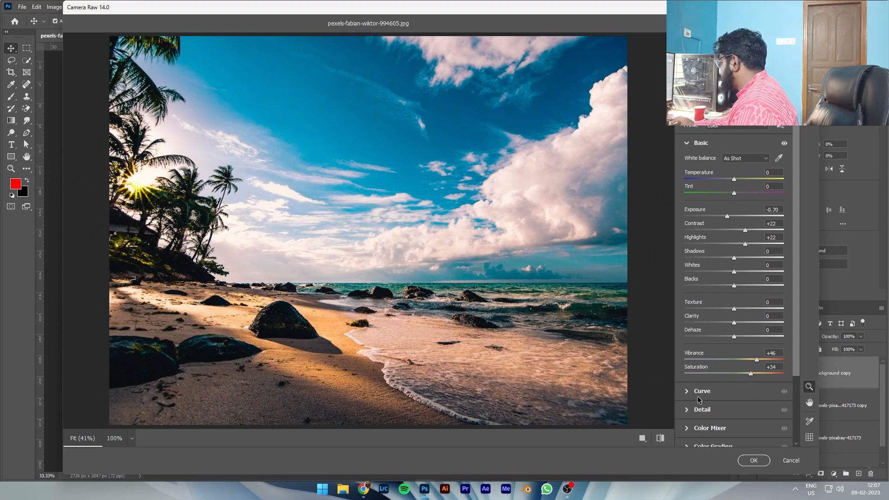
left_click(759, 461)
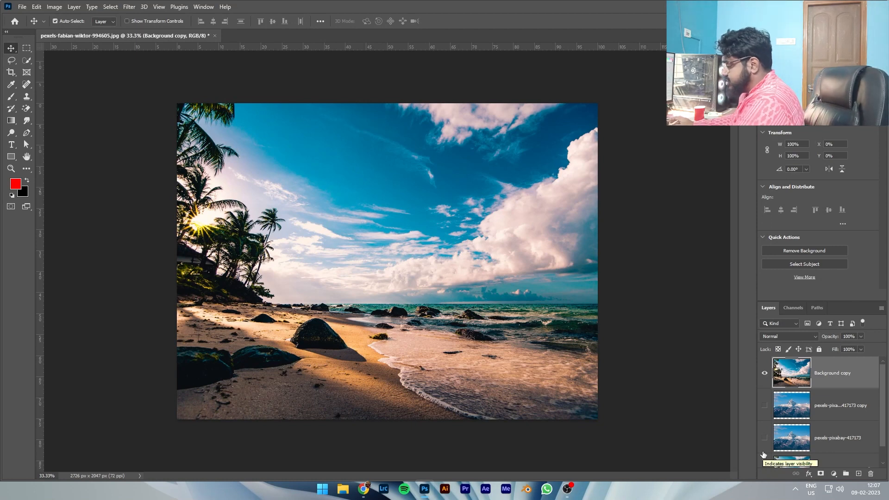
key("ctrl+z")
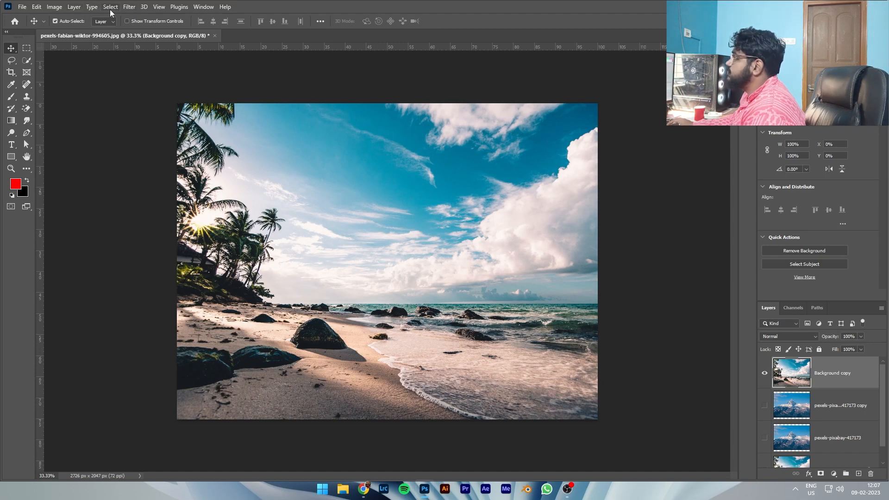
Apply a direct Brightness/Contrast adjustment to the Background copy layer with brightness 20.
left_click(55, 7)
mouse_move(69, 31)
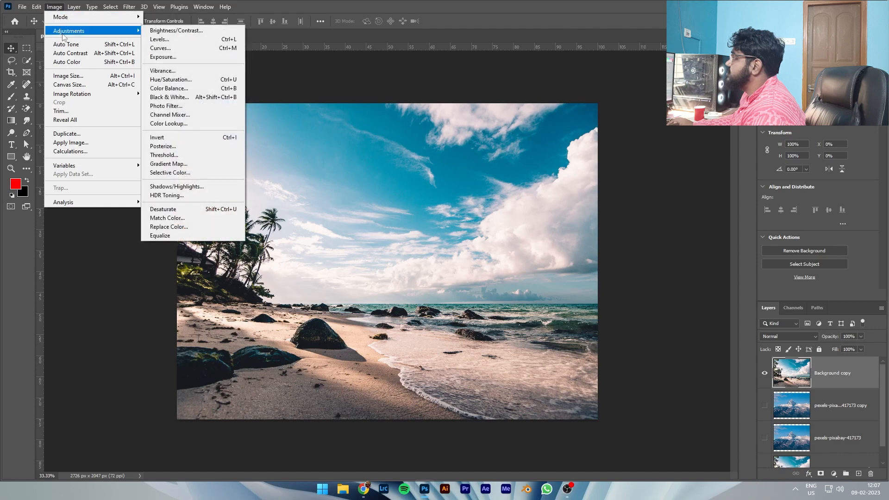
left_click(176, 30)
mouse_move(419, 150)
left_mouse_down()
mouse_move(454, 148)
mouse_move(426, 152)
left_mouse_up()
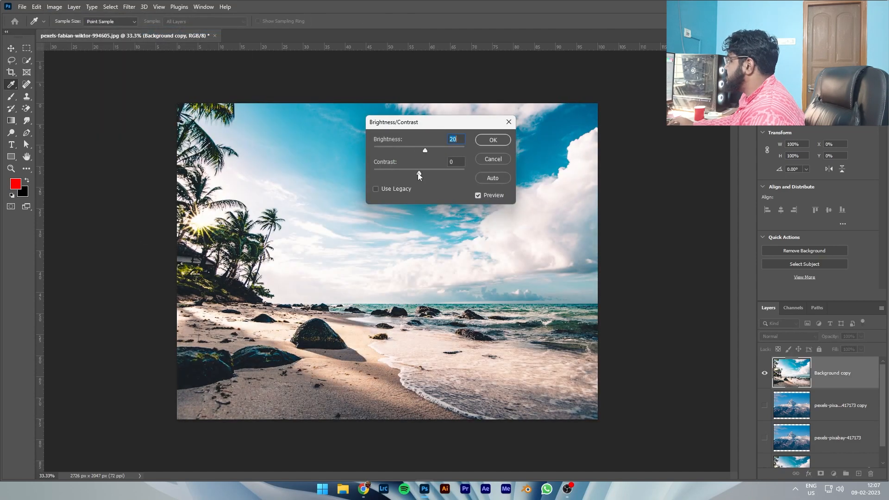
left_click(494, 140)
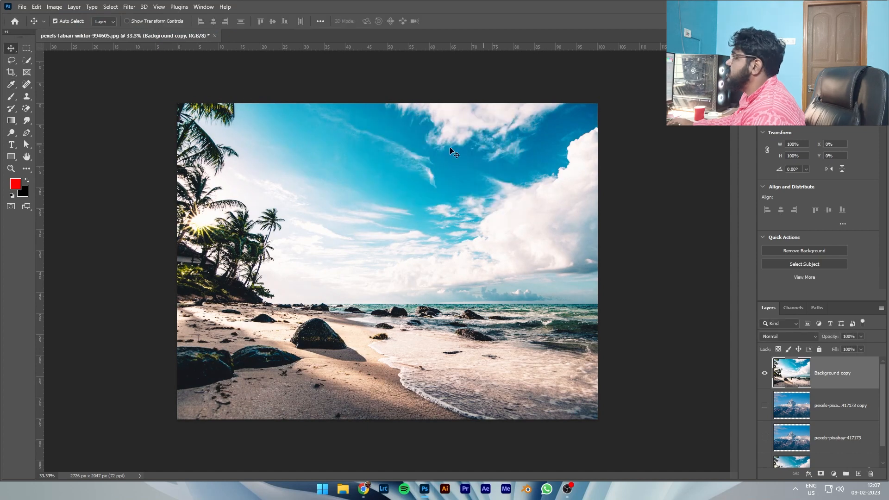
Apply a direct Curves adjustment with an S-shaped RGB curve, raising the highlights and lowering the shadows from input 81 to output 51.
left_click(63, 7)
mouse_move(79, 31)
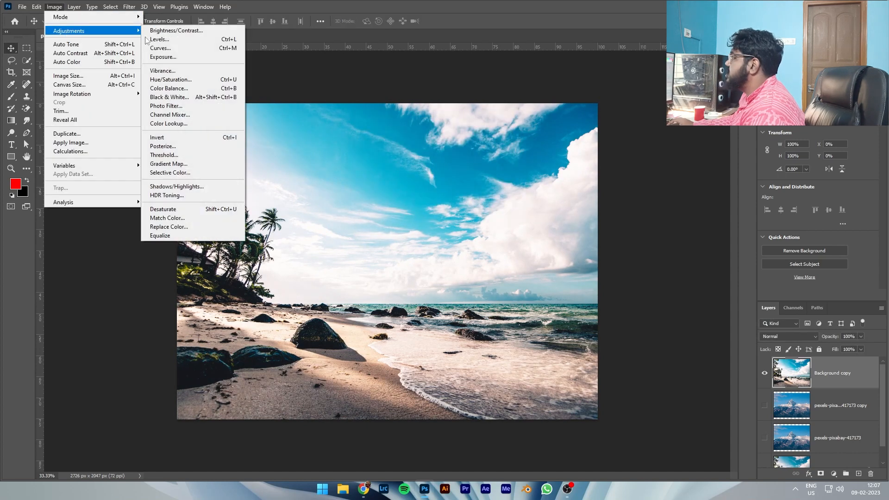
left_click(181, 48)
left_click_drag(599, 271, 591, 263)
left_click_drag(535, 318, 547, 332)
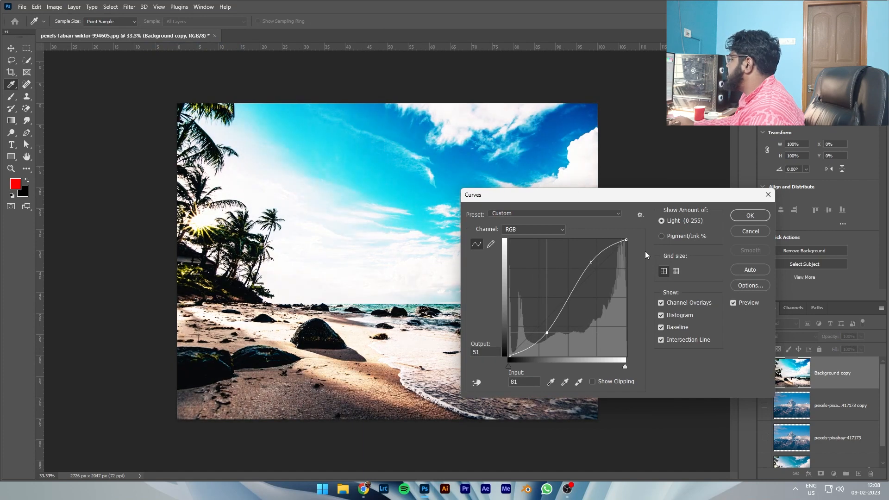
left_click(746, 216)
Apply a direct Hue/Saturation adjustment that strongly raises the saturation of the Background copy layer.
left_click(50, 7)
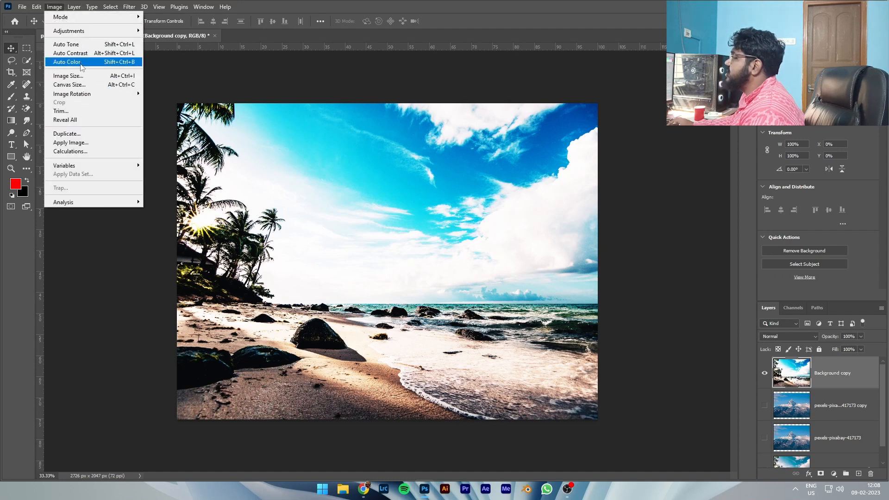
mouse_move(76, 31)
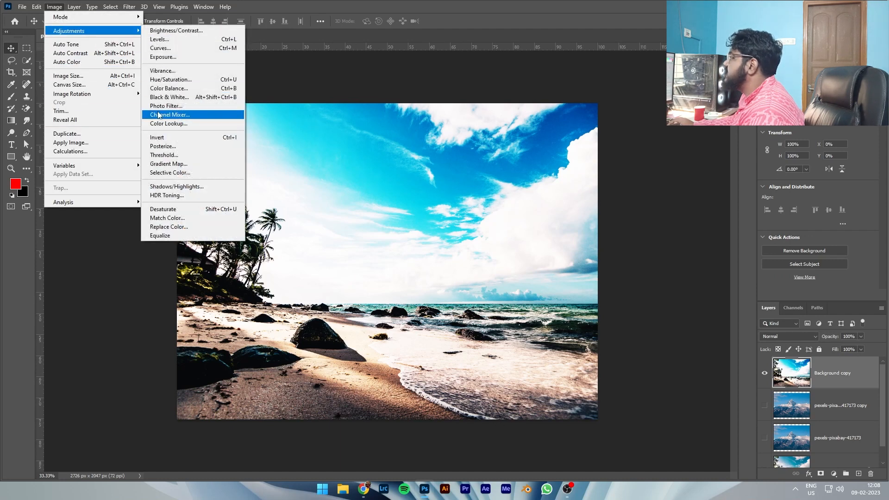
left_click(167, 80)
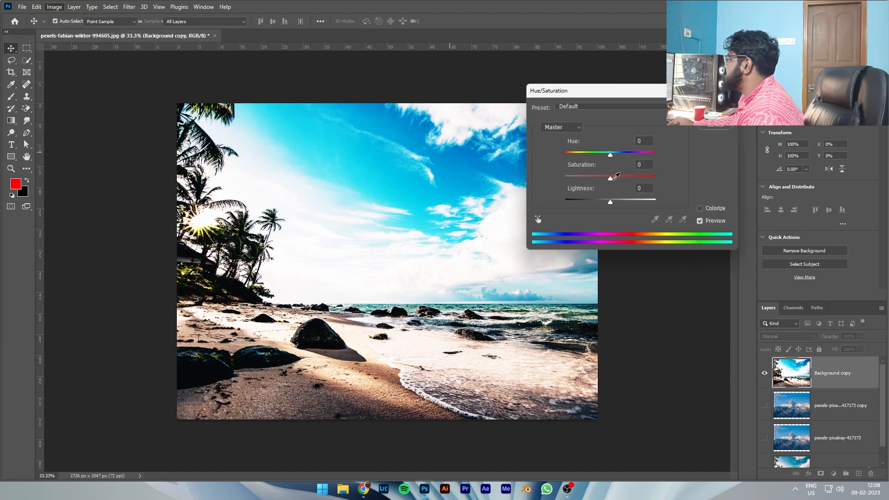
left_click_drag(613, 180, 639, 182)
left_click(714, 112)
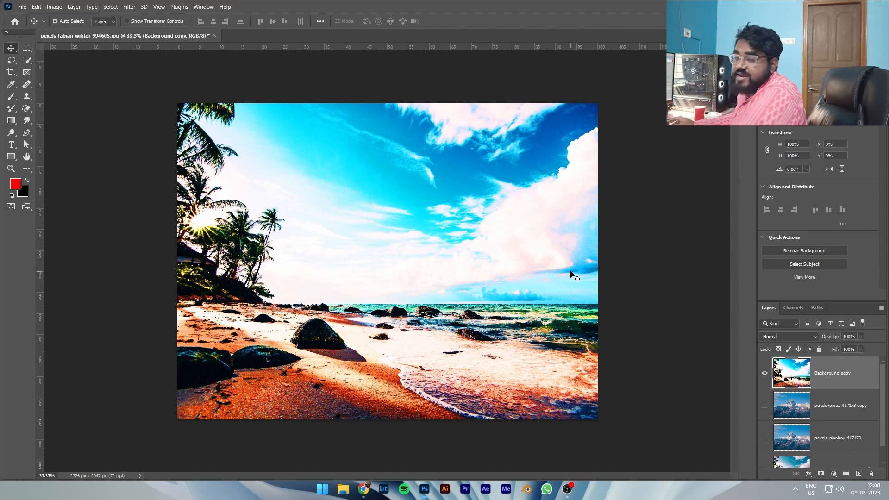
Undo the saturation, curves and brightness adjustments on the Background copy layer.
key("ctrl+z")
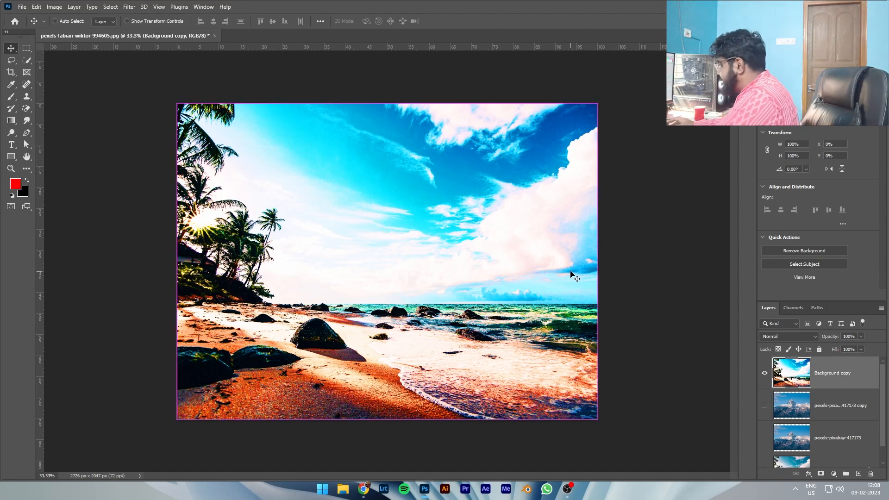
key("z")
key("ctrl+z")
key("ctrl+z")
key("ctrl+z")
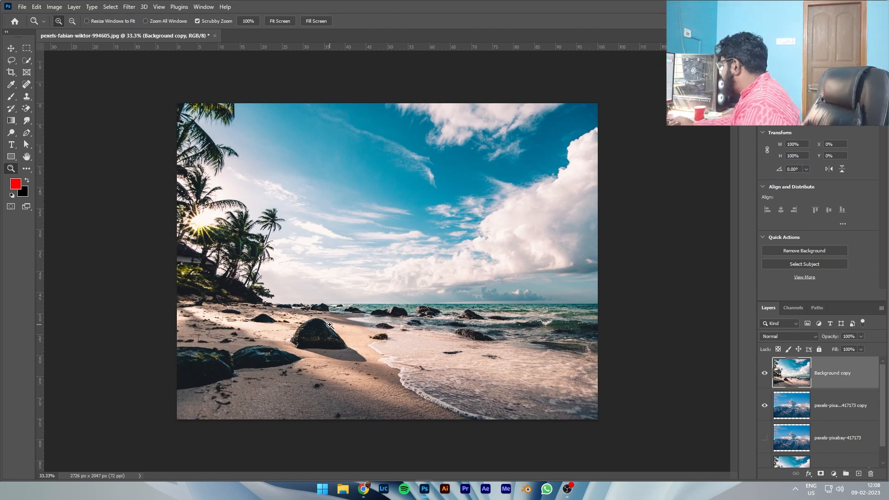
left_click(839, 477)
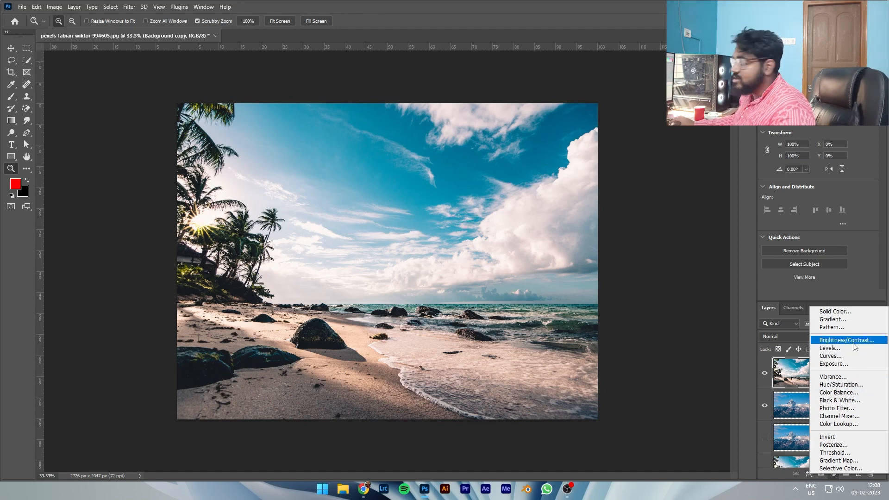
left_click(715, 356)
Activate the Move tool and convert the Background copy layer to a smart object.
left_click(11, 48)
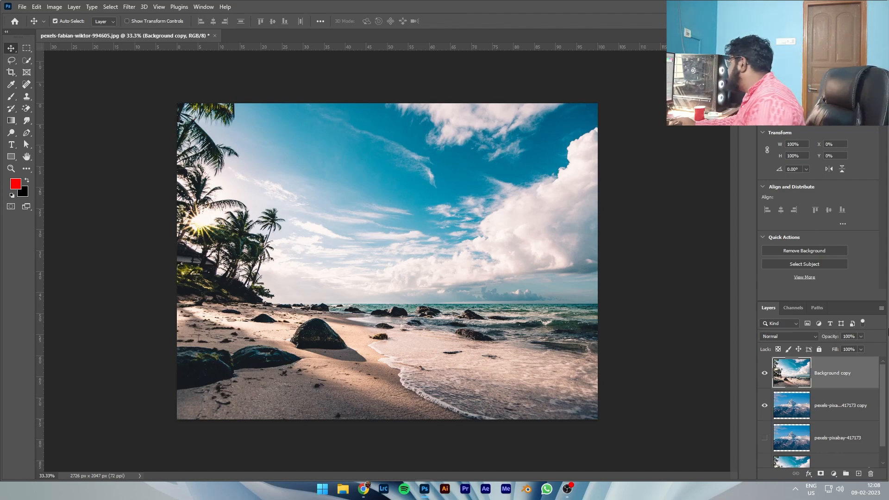
right_click(850, 385)
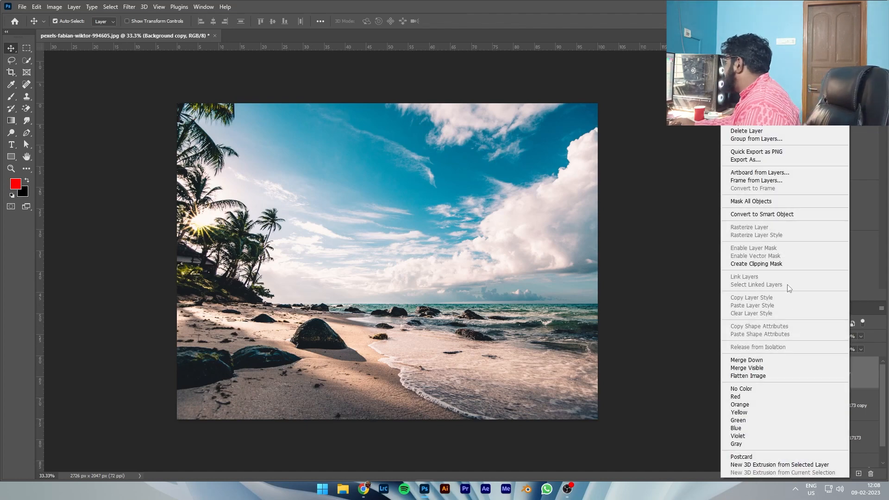
left_click(766, 214)
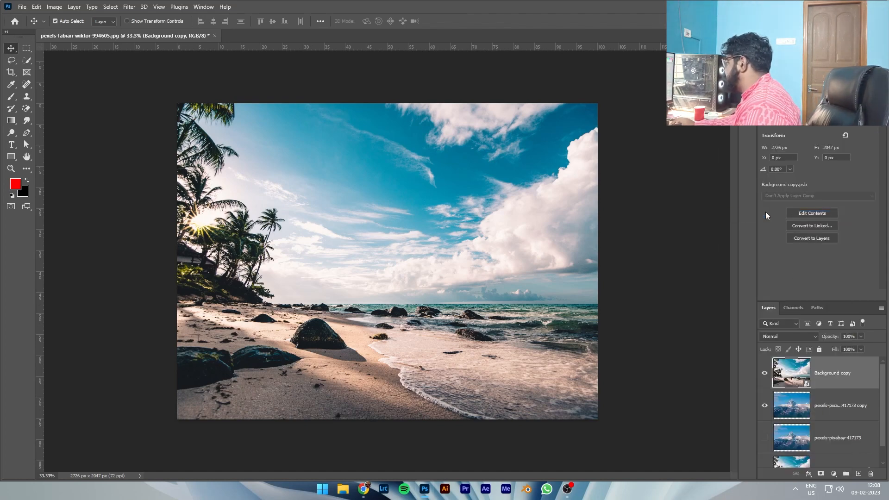
right_click(850, 377)
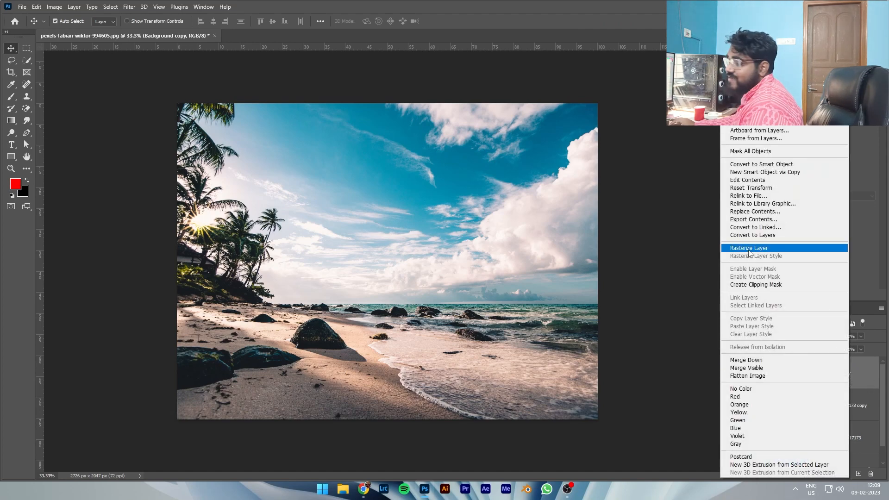
left_click(658, 313)
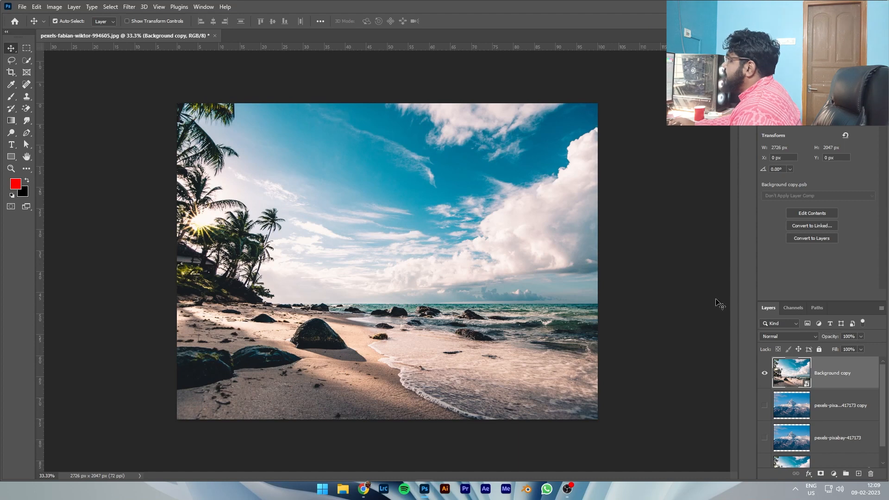
left_click(129, 7)
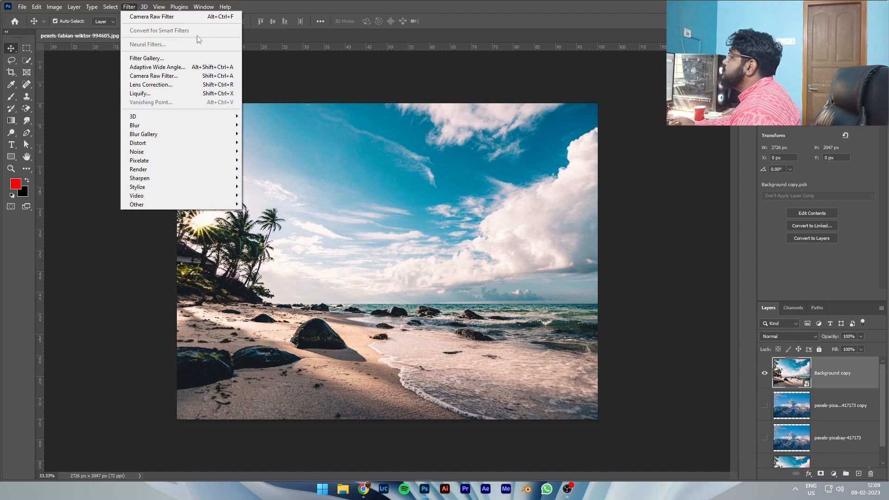
left_click(273, 81)
Apply a Hue/Saturation adjustment with saturation +100 to the Background copy smart object.
left_click(55, 6)
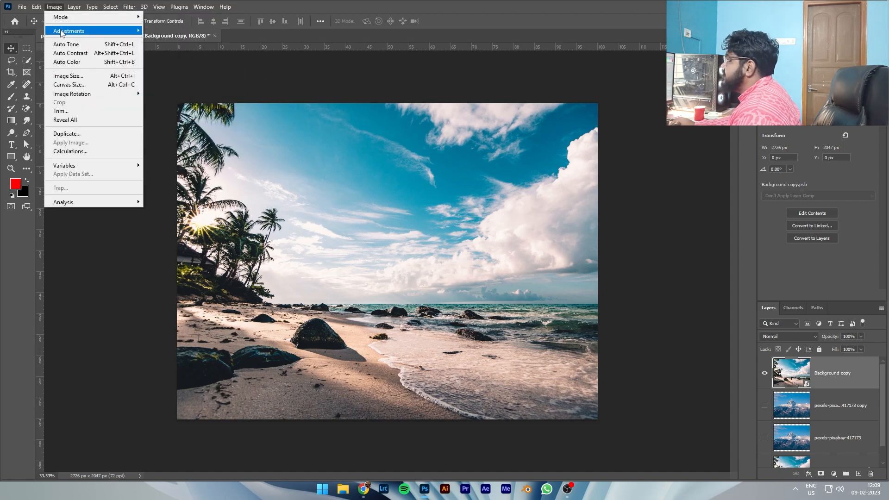
mouse_move(60, 31)
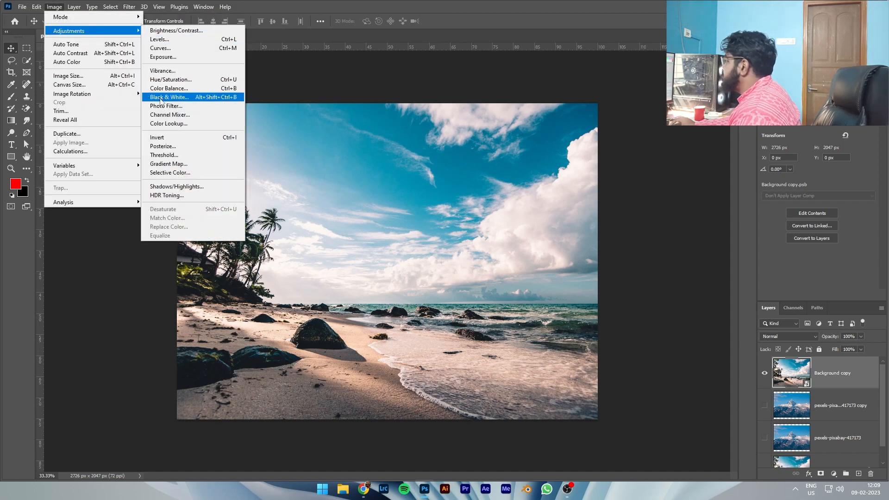
left_click(169, 80)
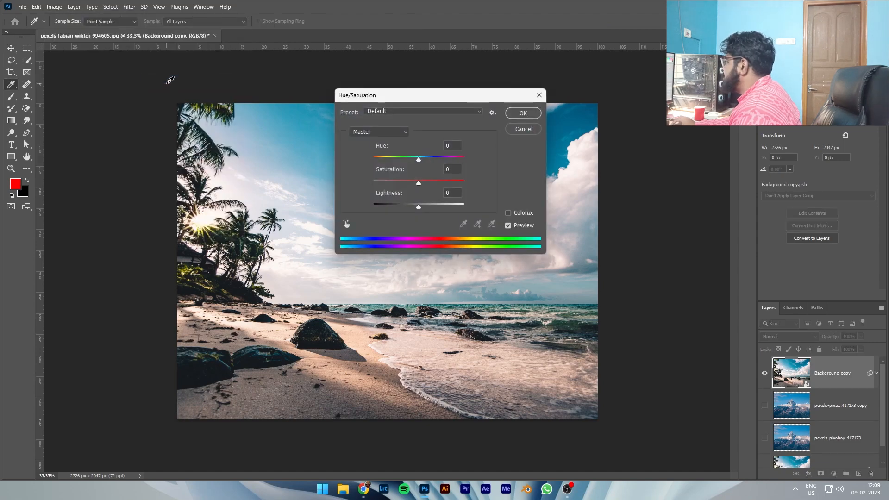
left_click_drag(418, 183, 497, 186)
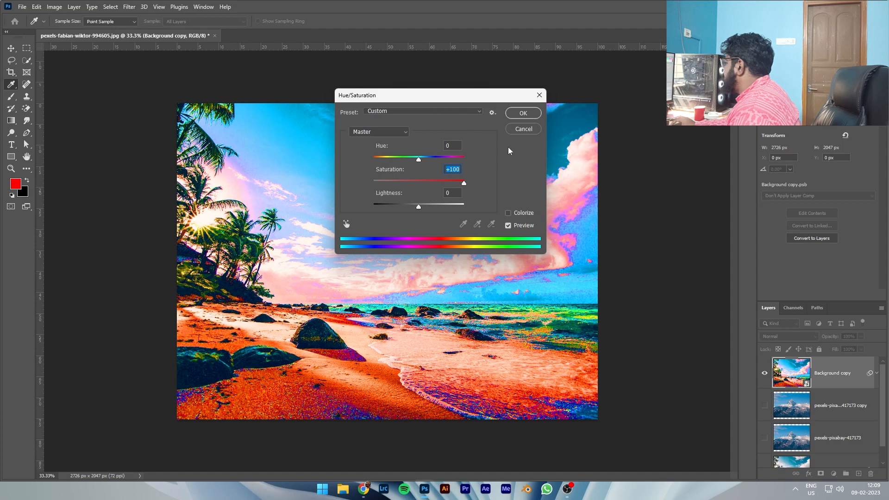
left_click(519, 114)
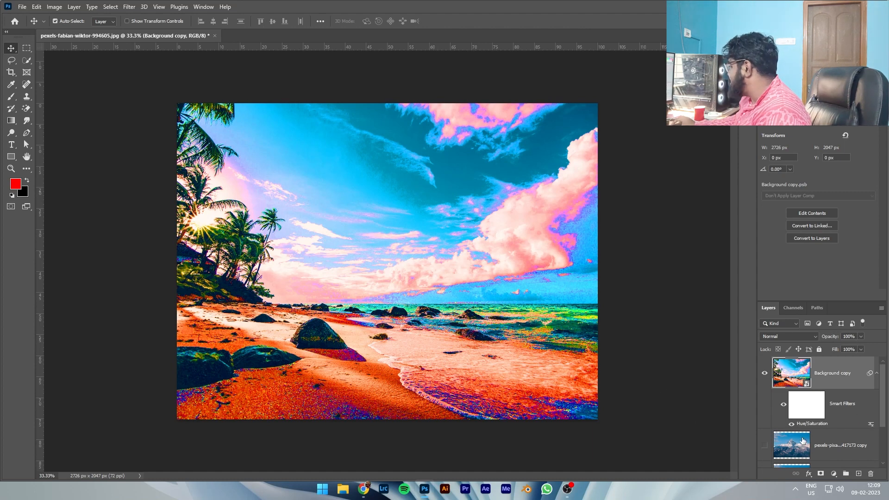
Toggle the visibility of the Background copy layer's smart filters off and on twice to compare the image with and without them.
left_click(784, 406)
left_click(784, 406)
left_click(784, 406)
left_click(784, 406)
Reopen the Hue/Saturation smart filter and set its saturation to +41.
double_click(808, 424)
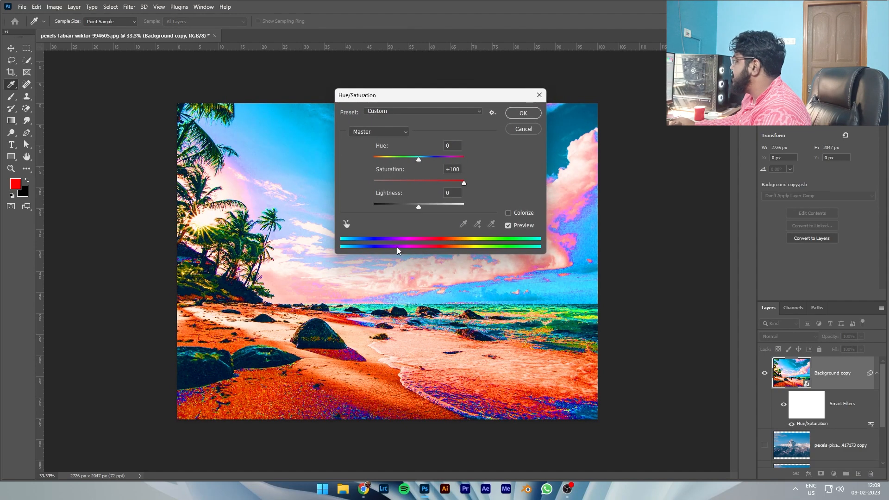
left_click_drag(460, 184, 435, 185)
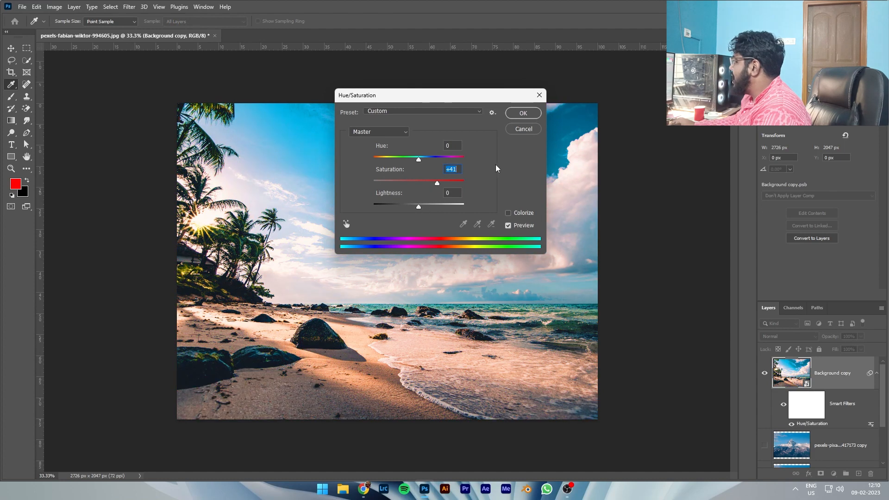
left_click(522, 113)
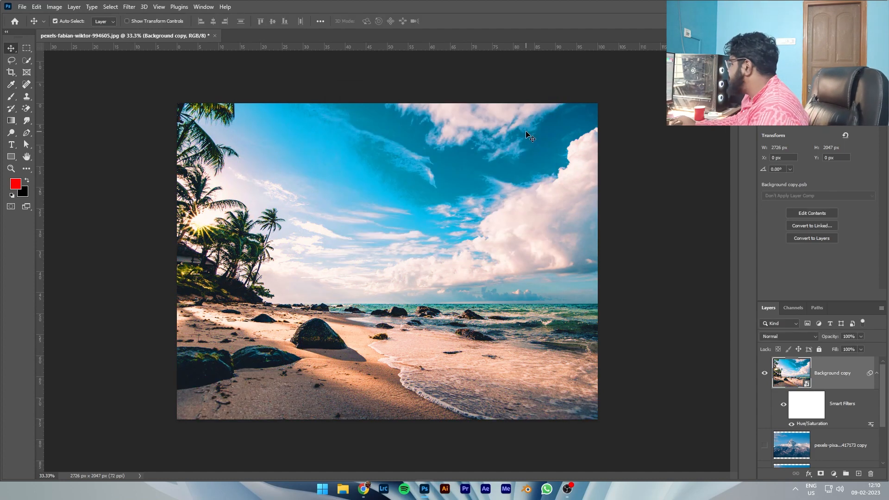
Edit the Hue/Saturation smart filter again and set its saturation to +34.
double_click(811, 423)
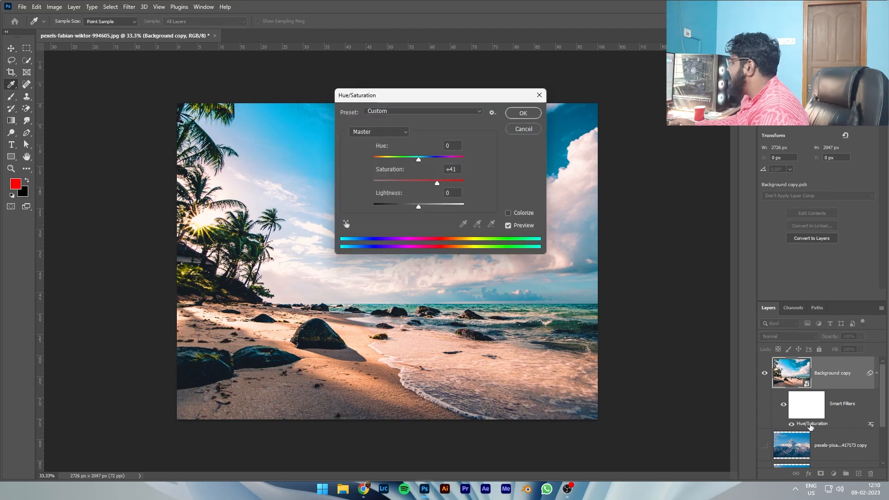
mouse_move(437, 182)
left_mouse_down()
mouse_move(418, 180)
mouse_move(435, 188)
left_mouse_up()
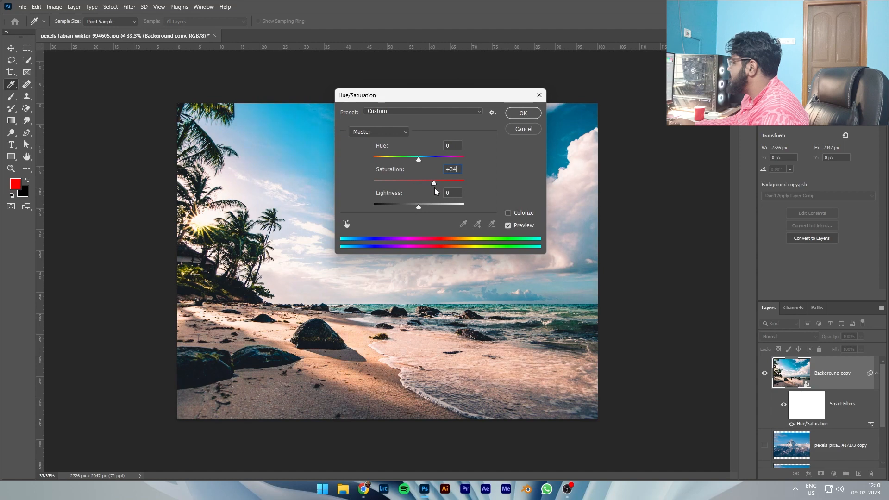
left_click(518, 113)
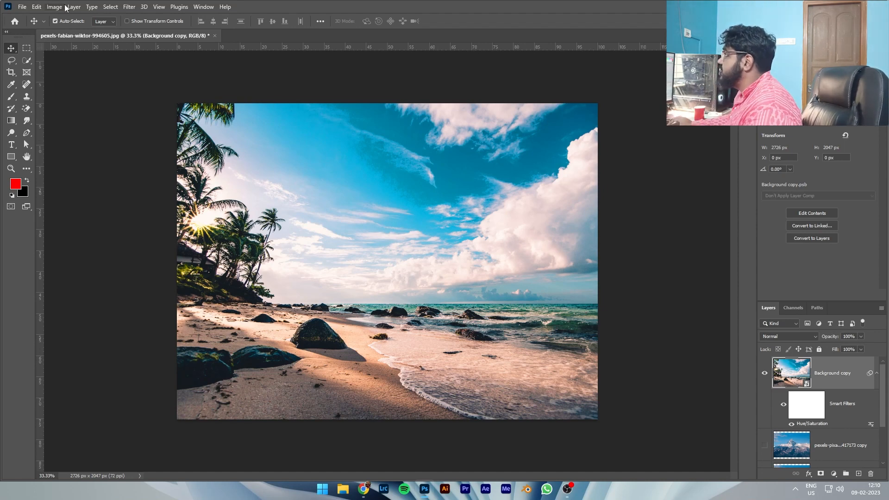
Apply a Curves adjustment to the Background copy smart object, mapping RGB input 177 to 203 and input 78 to 69.
left_click(50, 7)
mouse_move(54, 31)
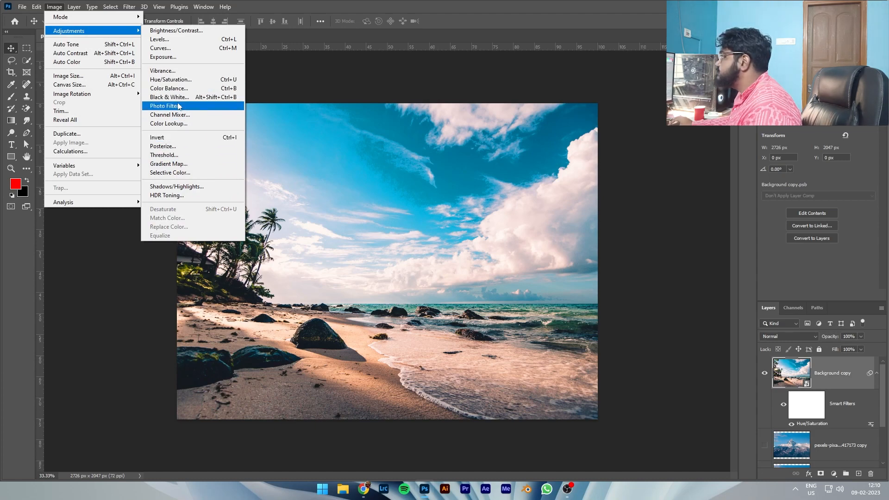
left_click(171, 48)
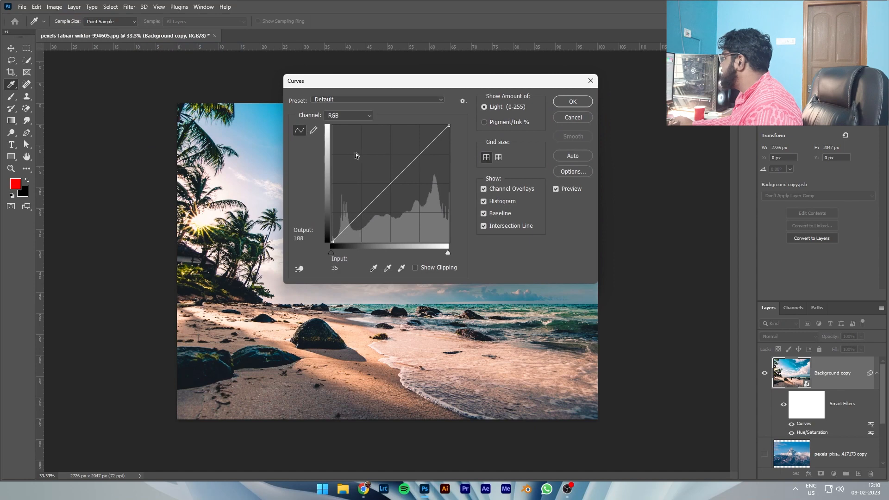
left_click_drag(423, 151, 413, 149)
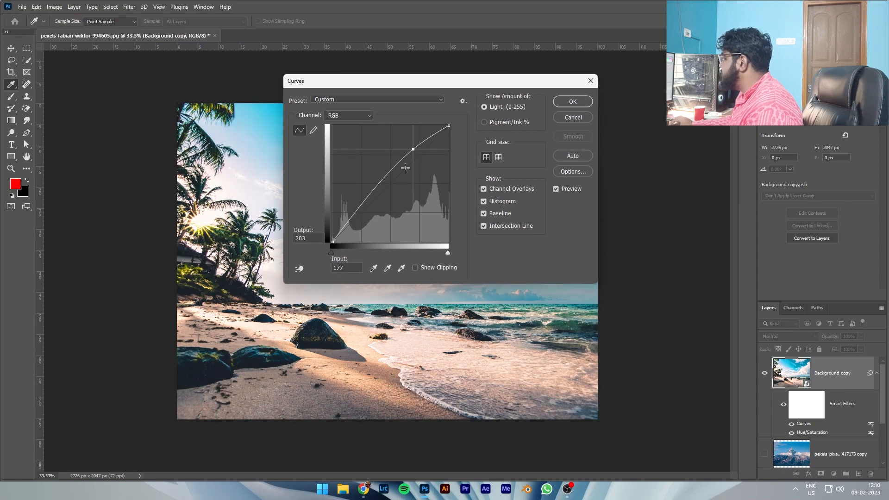
mouse_move(358, 203)
left_mouse_down()
mouse_move(366, 234)
mouse_move(368, 211)
left_mouse_up()
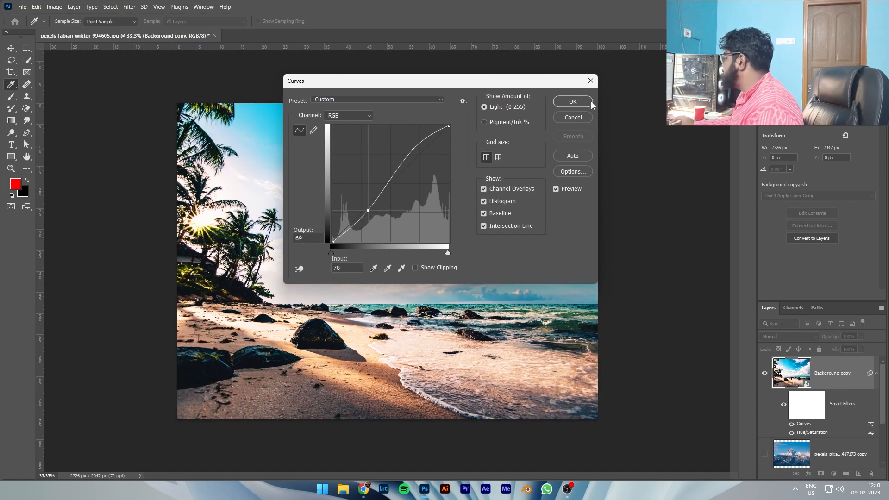
left_click(573, 102)
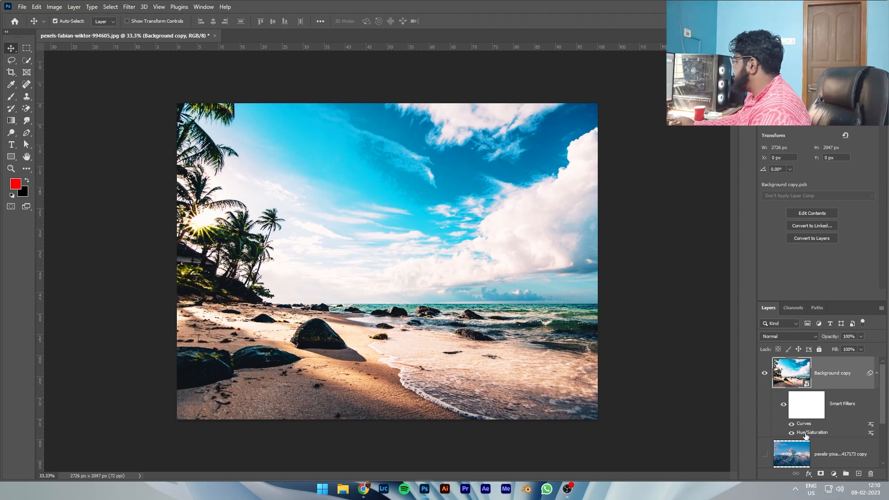
Toggle the Background copy's smart filters together and individually to compare the image, leaving both Curves and Hue/Saturation hidden.
left_click(784, 405)
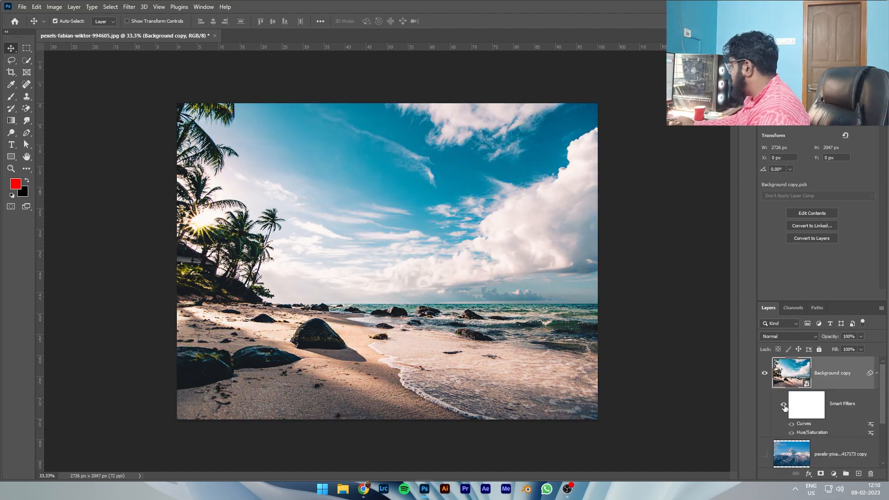
left_click(792, 424)
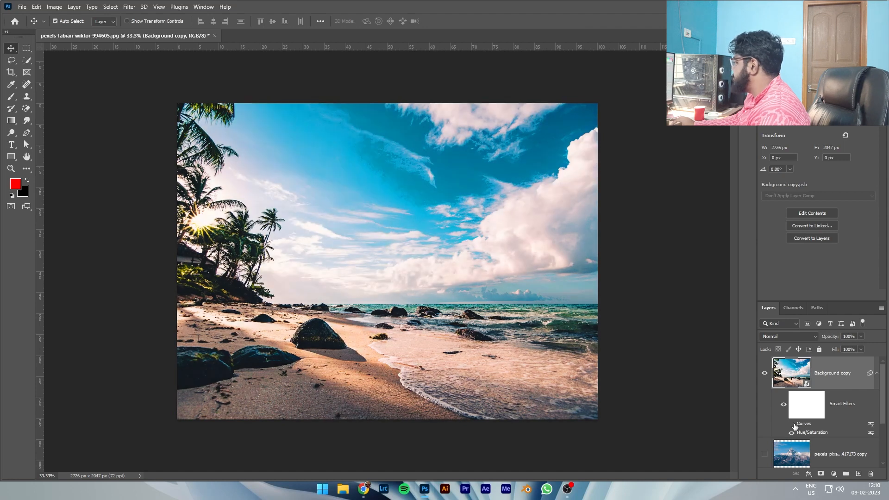
left_click(793, 425)
left_click(793, 432)
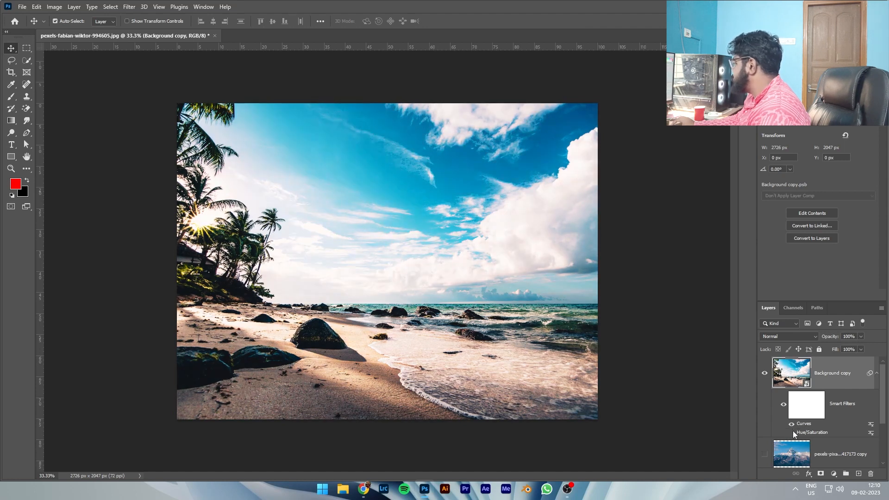
left_click(793, 425)
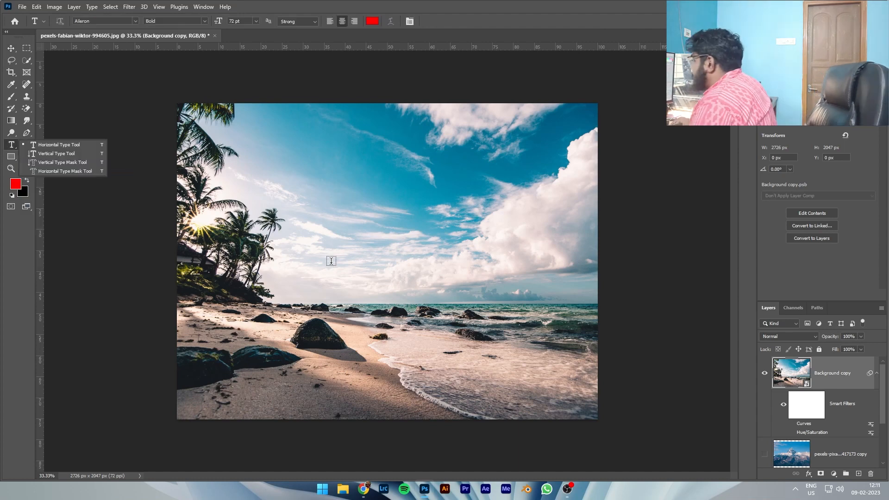
Add the horizontal text "OCEAN" in red Aileron Bold 72 pt to the sky beside the palm trees.
left_click(309, 225)
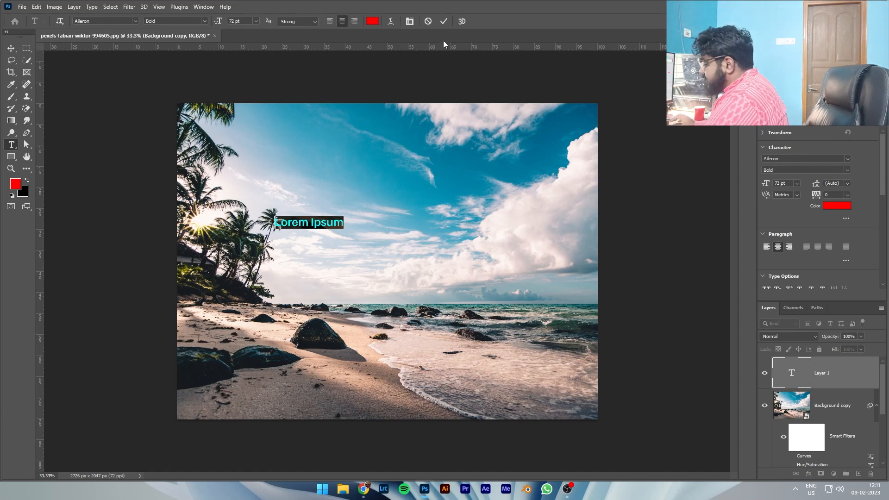
type("se")
key("BackSpace")
key("BackSpace")
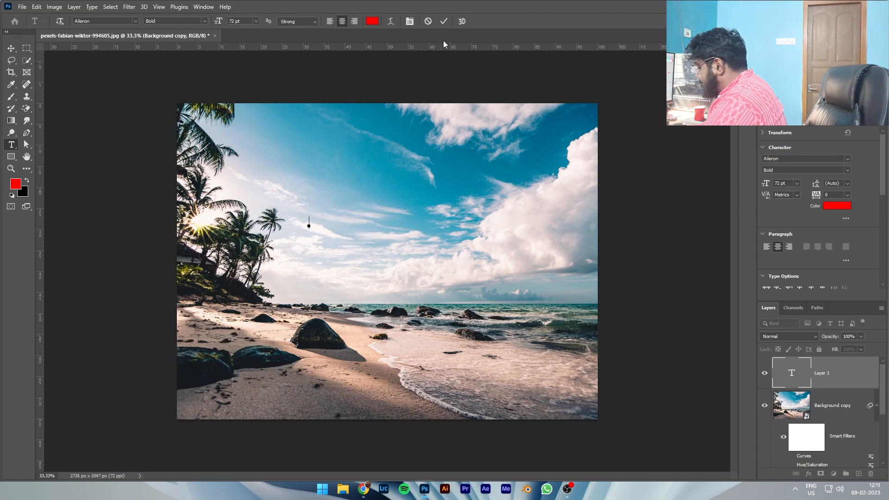
type("OC")
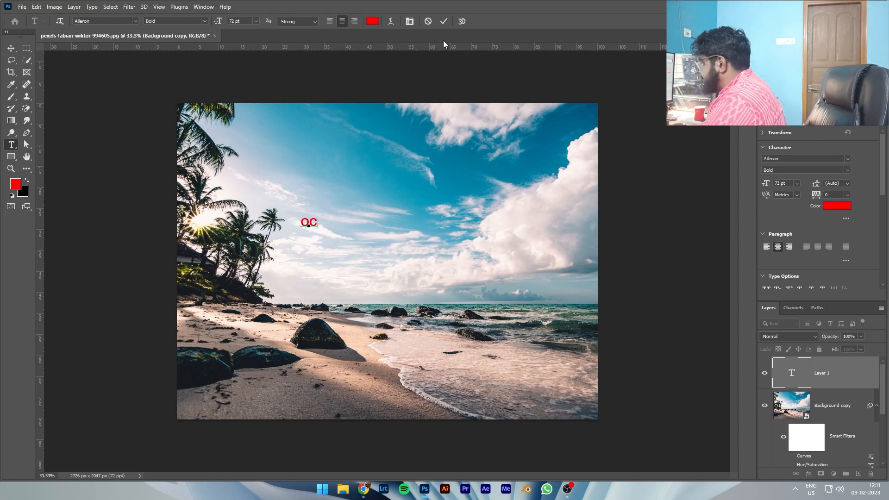
type("EAN")
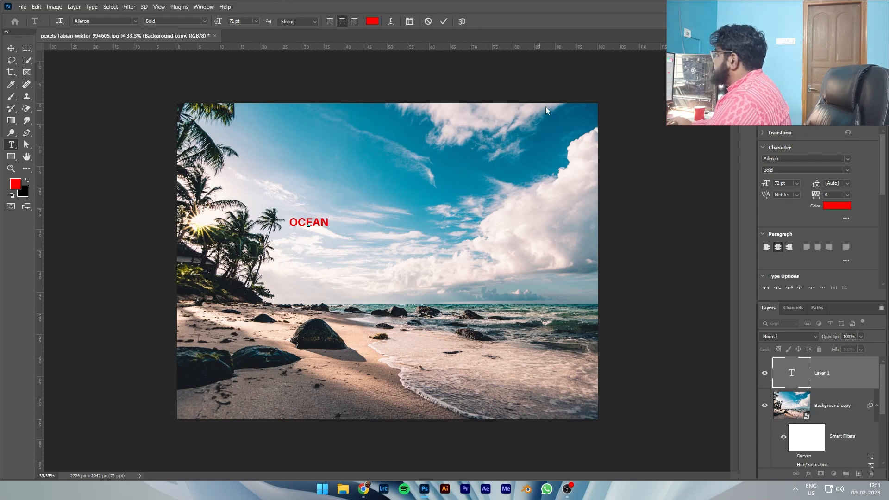
Try to set the OCEAN text's colour to white (#ffffff).
left_click(371, 21)
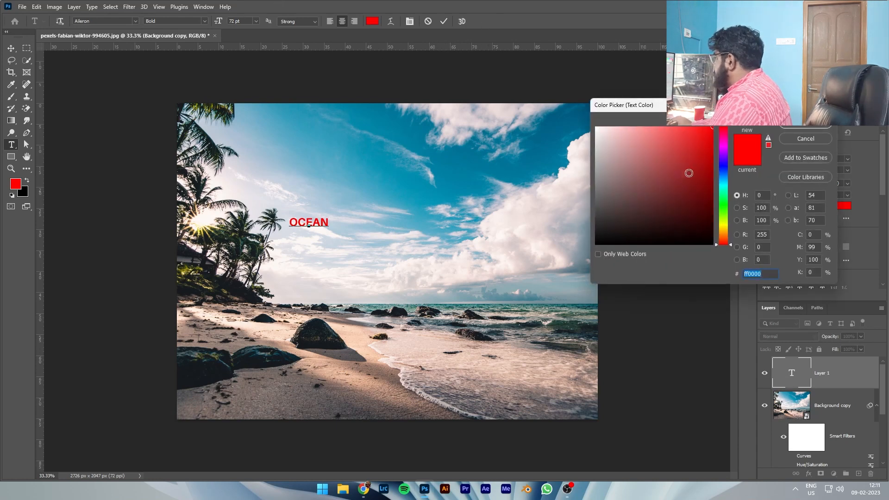
mouse_move(682, 198)
left_mouse_down()
mouse_move(665, 175)
mouse_move(694, 208)
mouse_move(576, 102)
left_mouse_up()
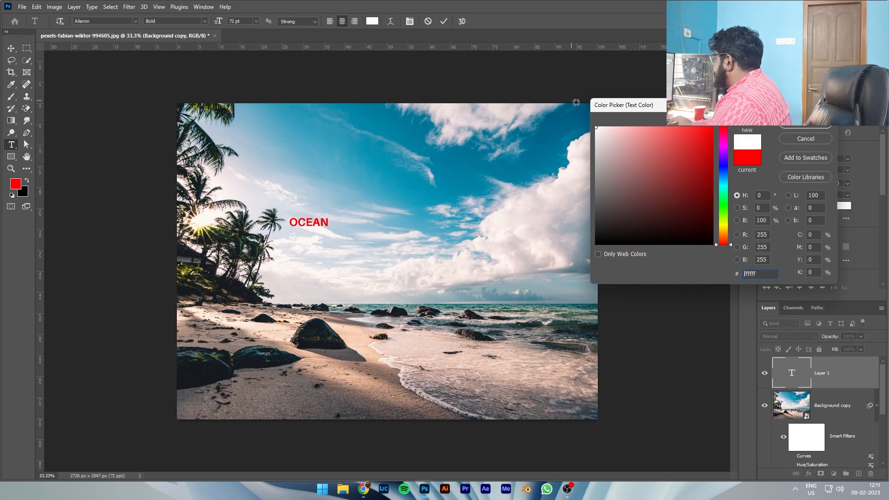
left_click(802, 125)
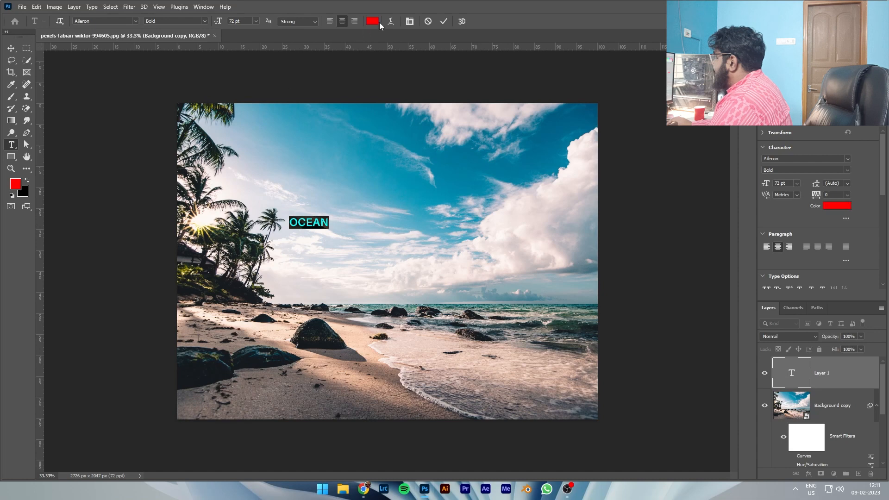
Set the OCEAN text's colour to blue #003bfc and commit the text.
left_click(372, 21)
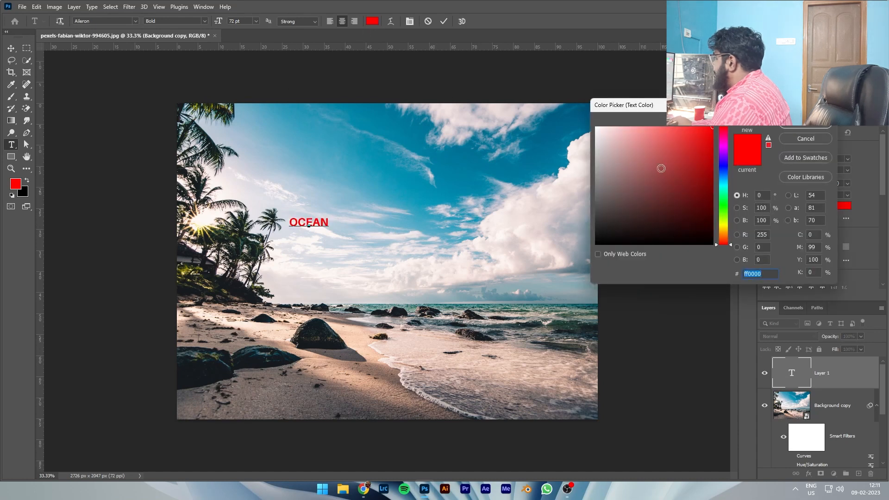
left_click_drag(662, 168, 578, 120)
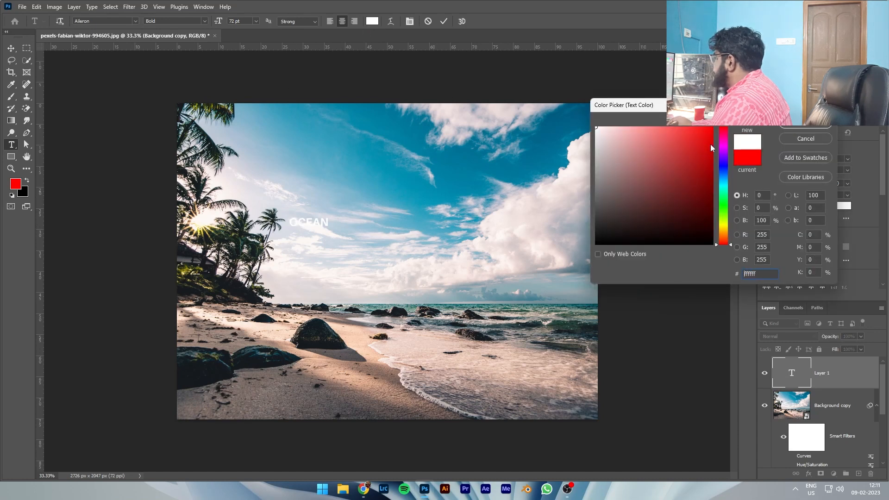
left_click(724, 170)
left_click_drag(701, 177, 713, 129)
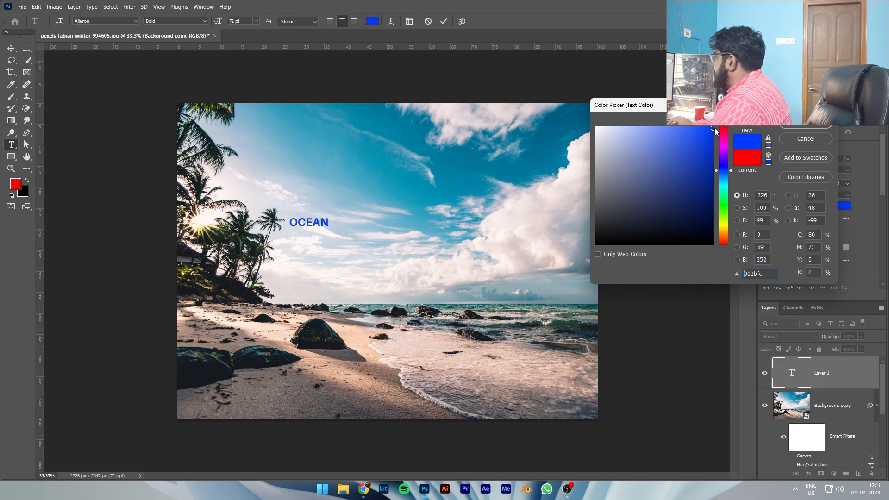
left_click(811, 123)
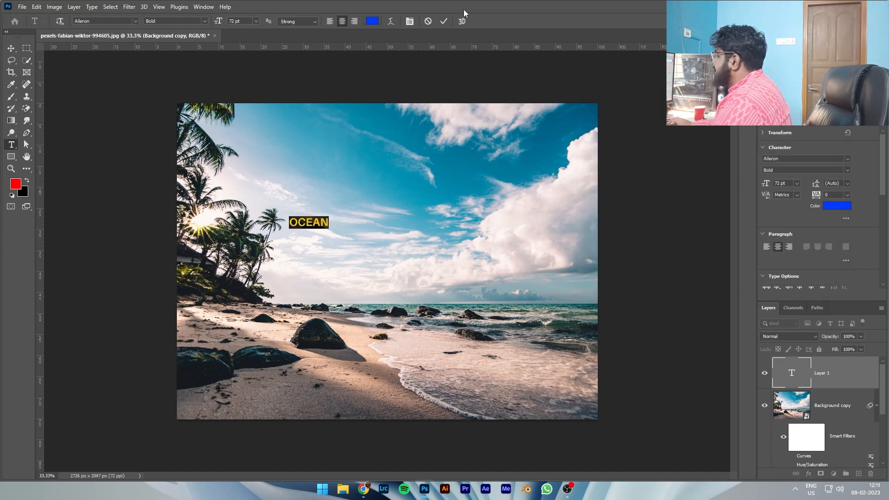
left_click(443, 21)
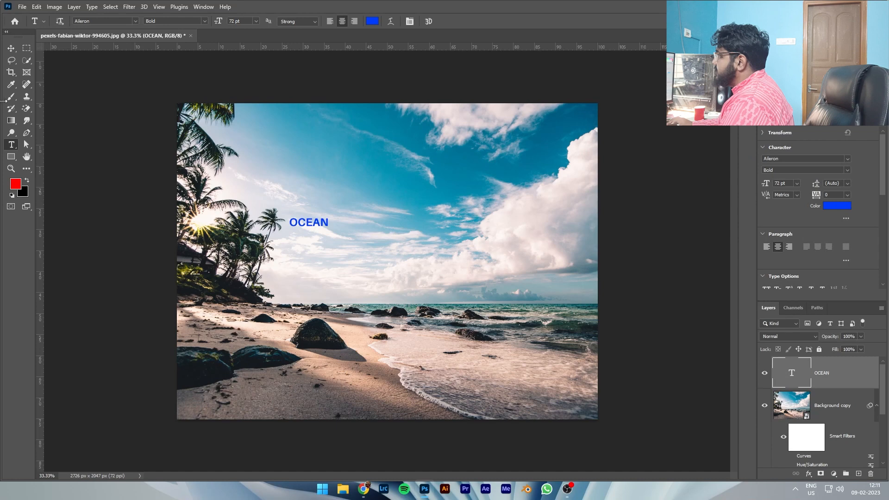
Scale the OCEAN text up to about 470% and move it over the horizon beneath the large cloud.
key("v")
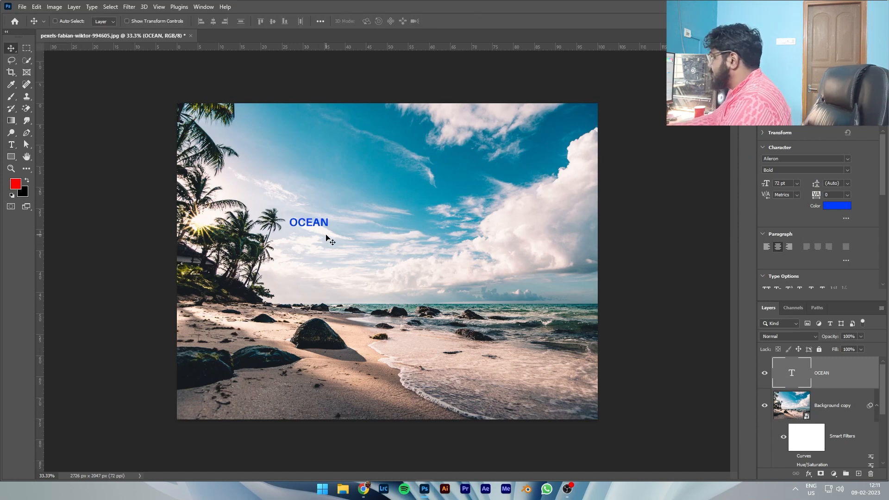
key("ctrl+t")
left_click_drag(331, 232, 395, 274)
left_click_drag(330, 240, 496, 304)
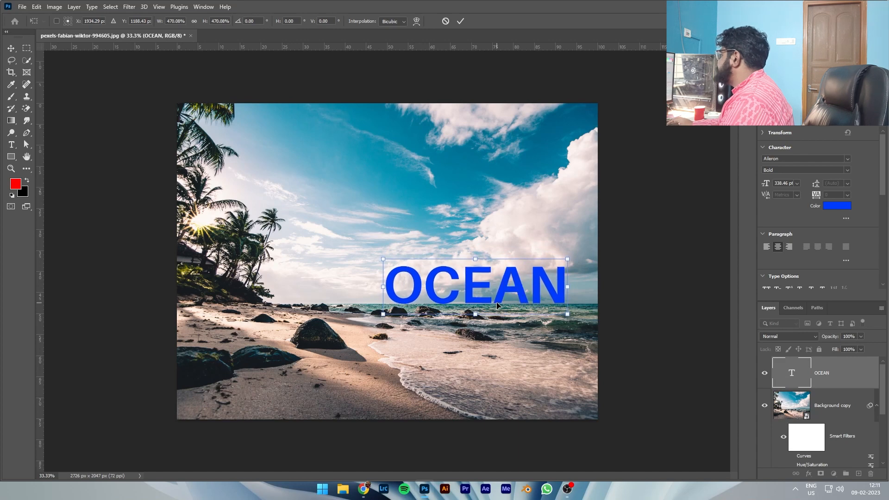
left_click(461, 22)
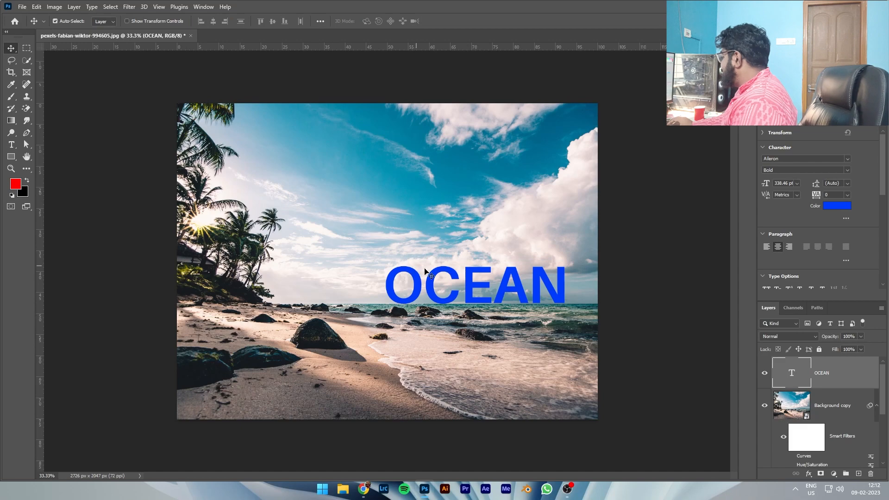
Convert the OCEAN text layer to a smart object.
right_click(832, 383)
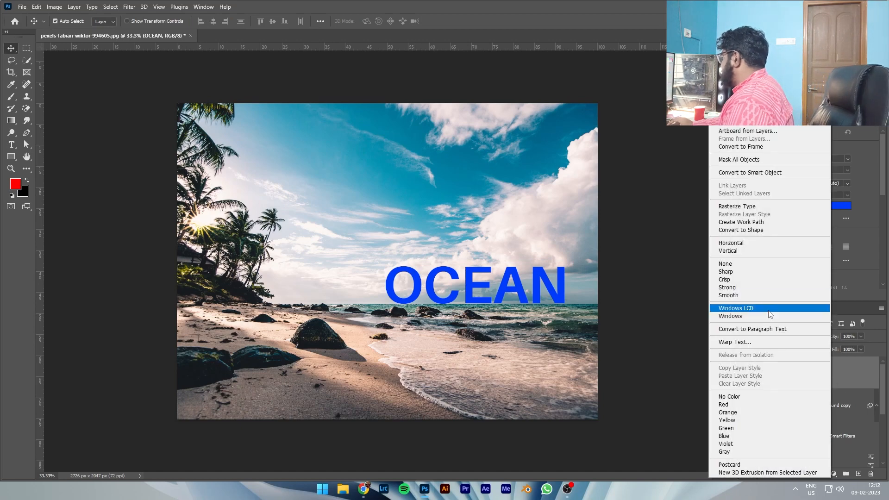
right_click(852, 380)
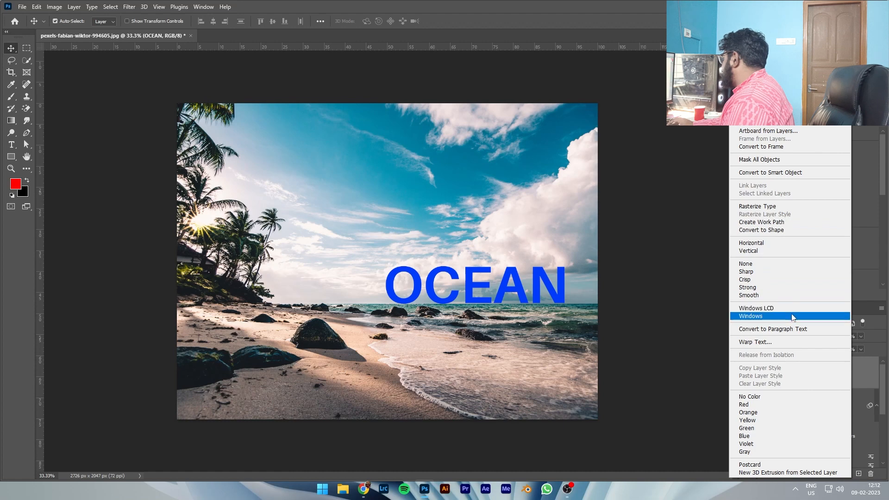
left_click(782, 178)
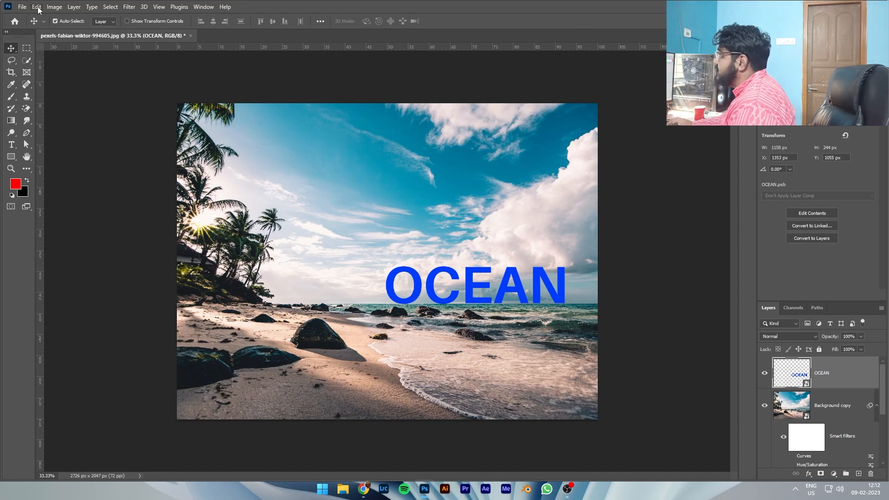
Try a Crystallize filter with a cell size of 200 on the OCEAN smart object and undo it.
left_click(129, 6)
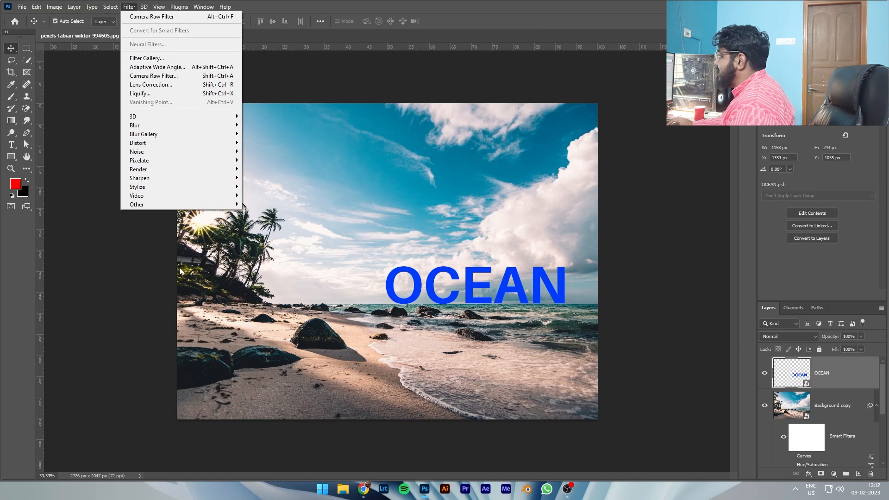
mouse_move(140, 152)
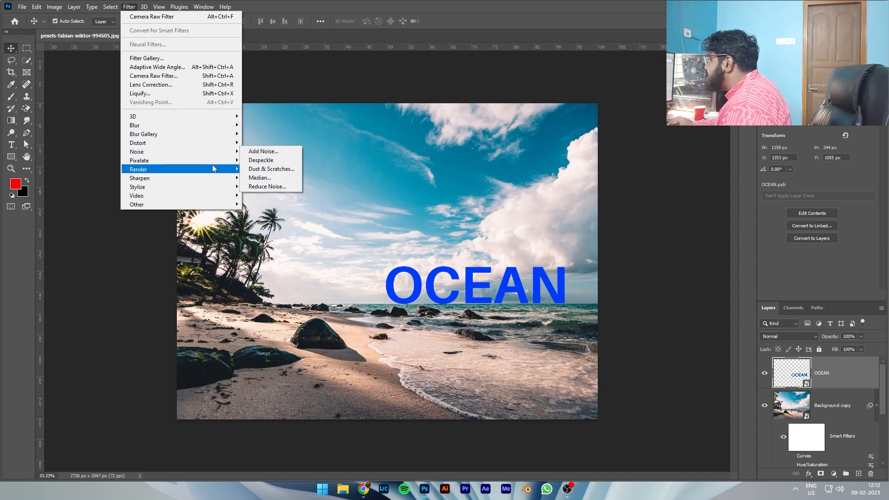
mouse_move(213, 160)
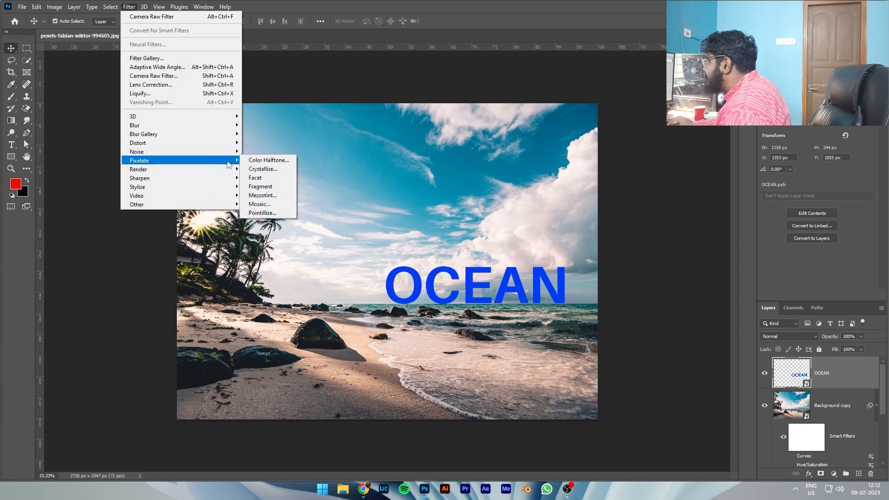
left_click(253, 170)
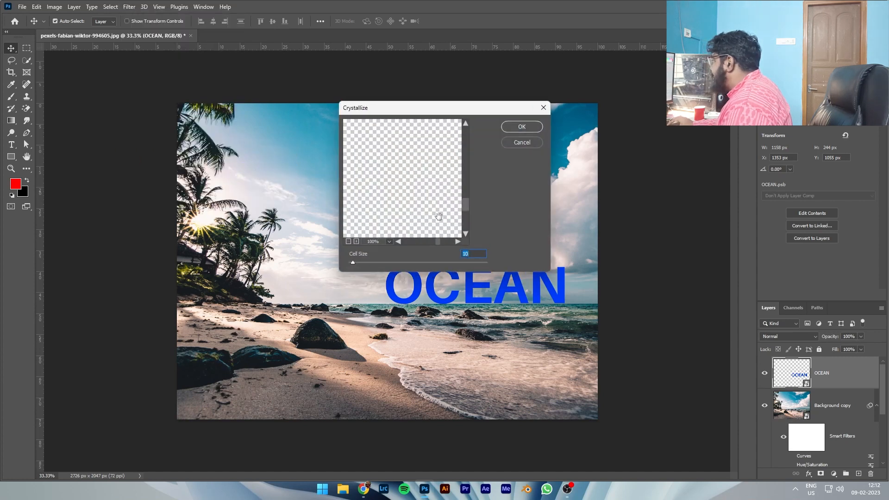
left_click_drag(470, 113, 679, 117)
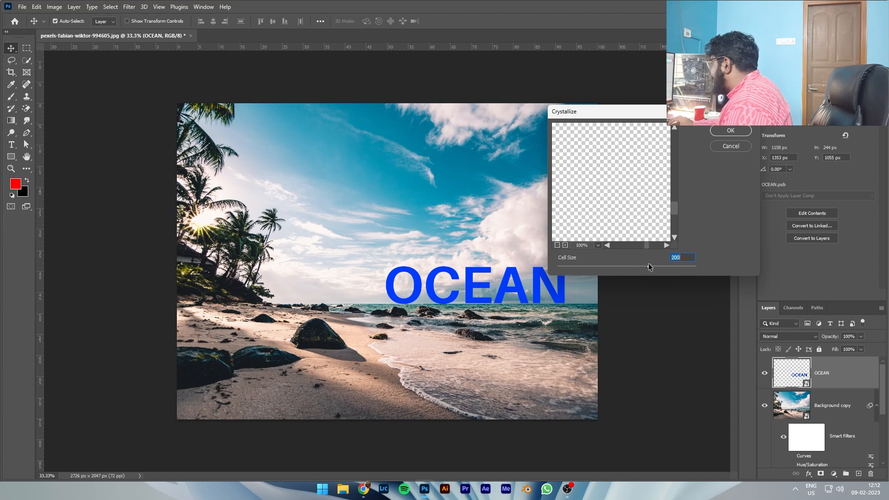
left_click(730, 130)
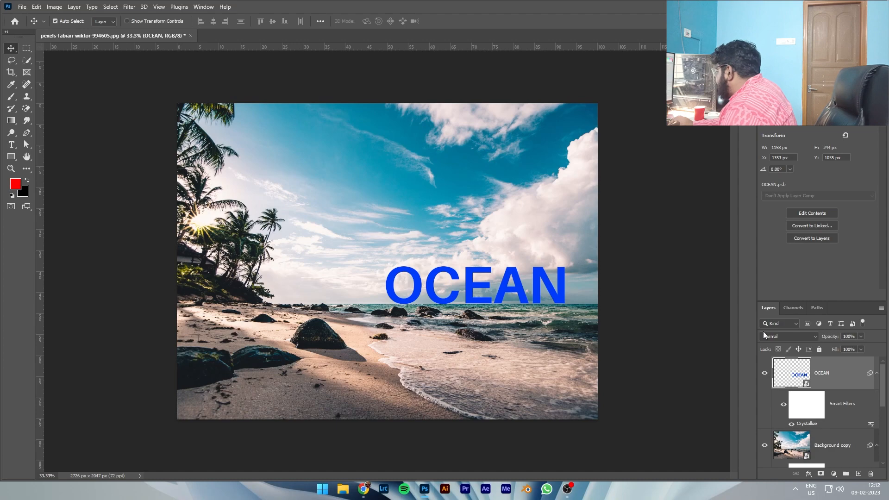
key("ctrl+z")
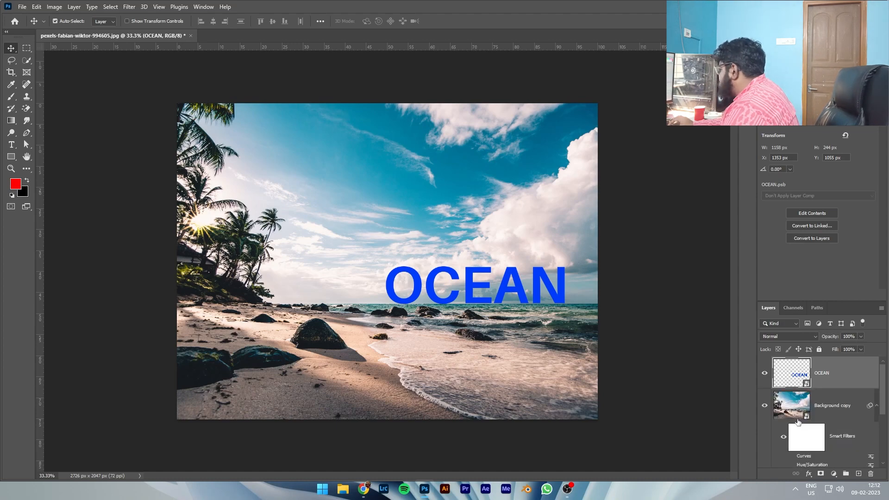
Apply a Gaussian Blur with a 7.4-pixel radius to the OCEAN smart object.
right_click(832, 379)
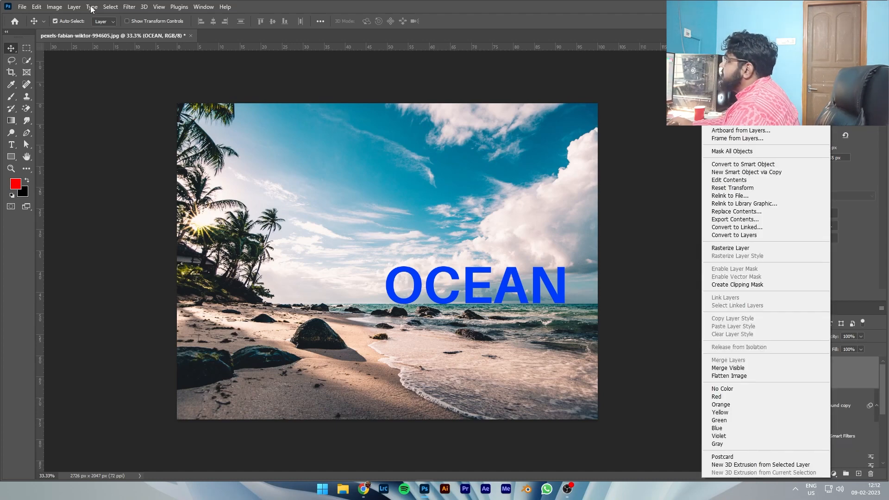
left_click(130, 9)
left_click(129, 7)
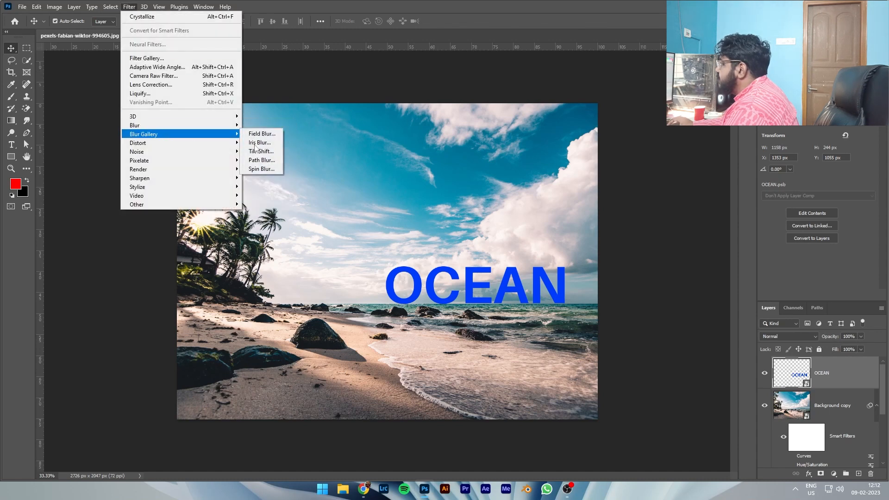
mouse_move(218, 125)
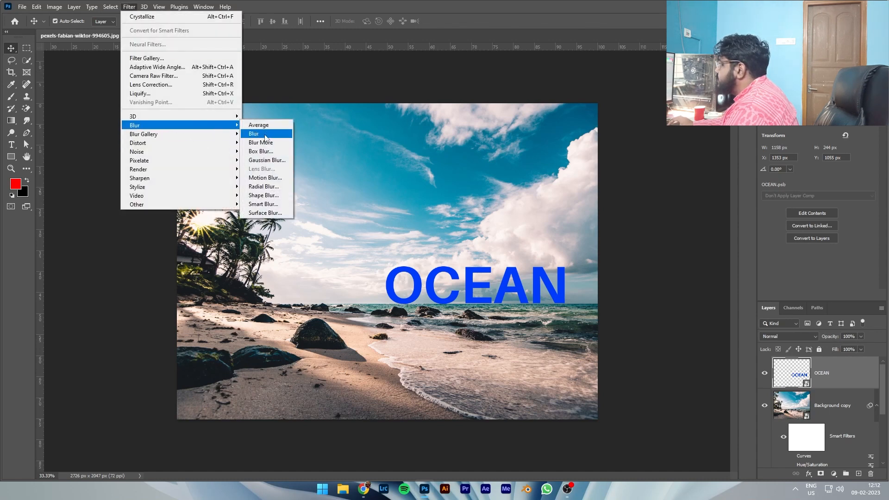
left_click(265, 161)
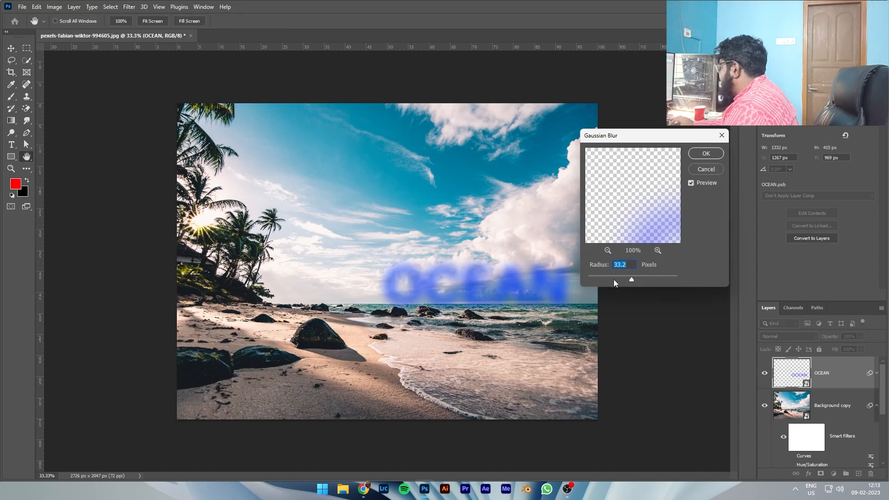
left_click_drag(615, 276, 618, 276)
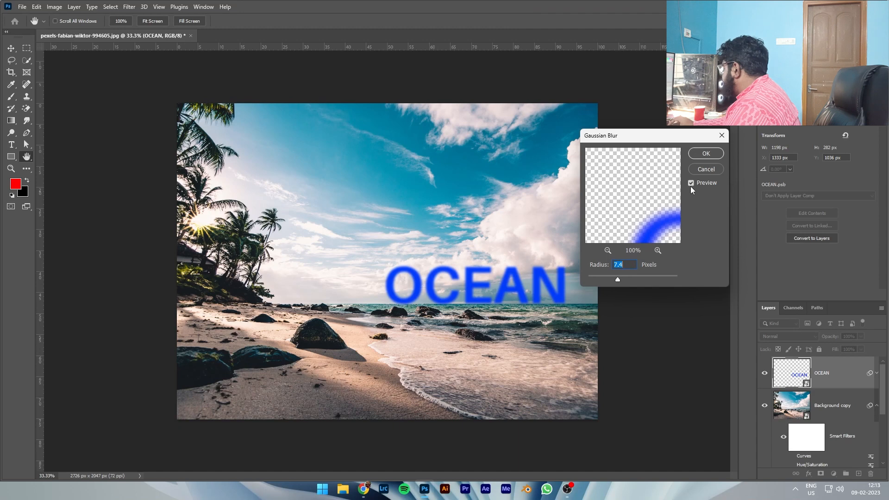
left_click(706, 154)
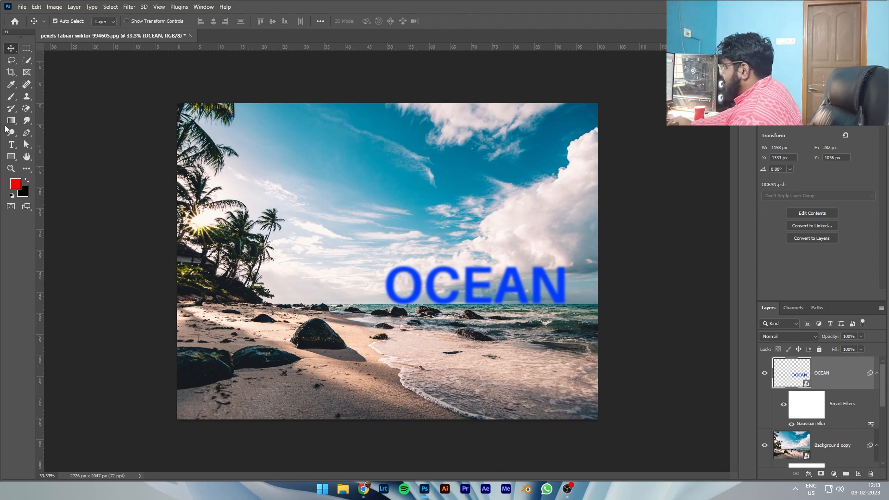
Try to edit the blurred OCEAN text directly on the canvas with the Type tool.
key("t")
left_click(460, 276)
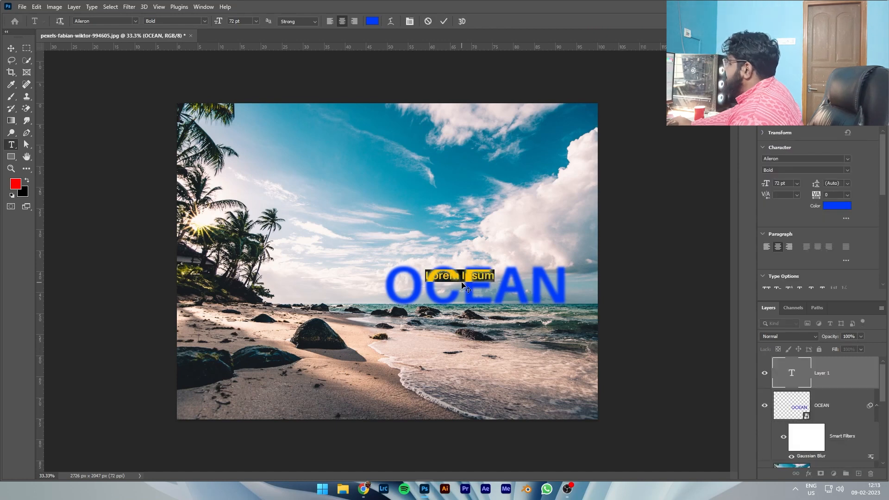
key("Escape")
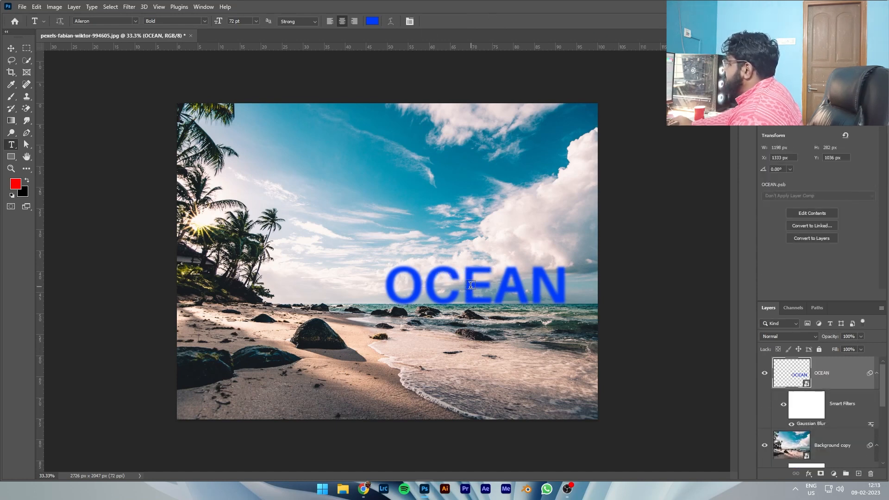
left_click(467, 284)
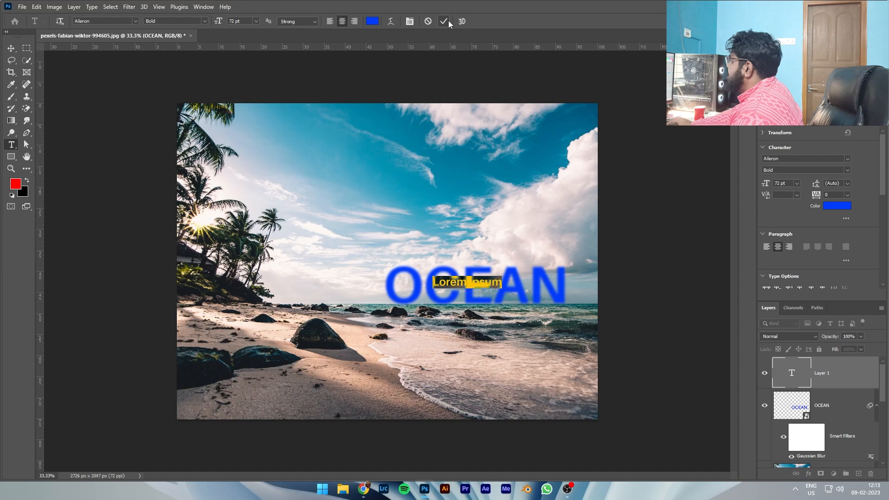
key("Escape")
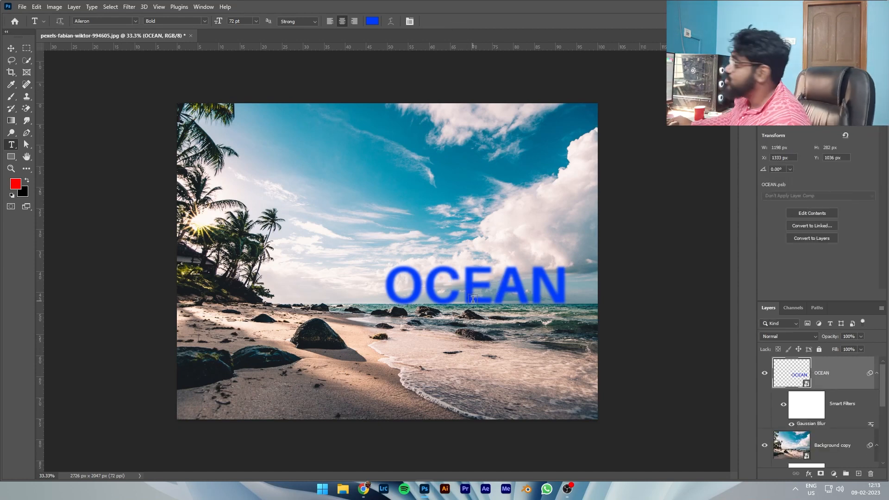
Replace the text inside the OCEAN smart object's contents with SEA, then save them and return to the beach photo document.
double_click(800, 375)
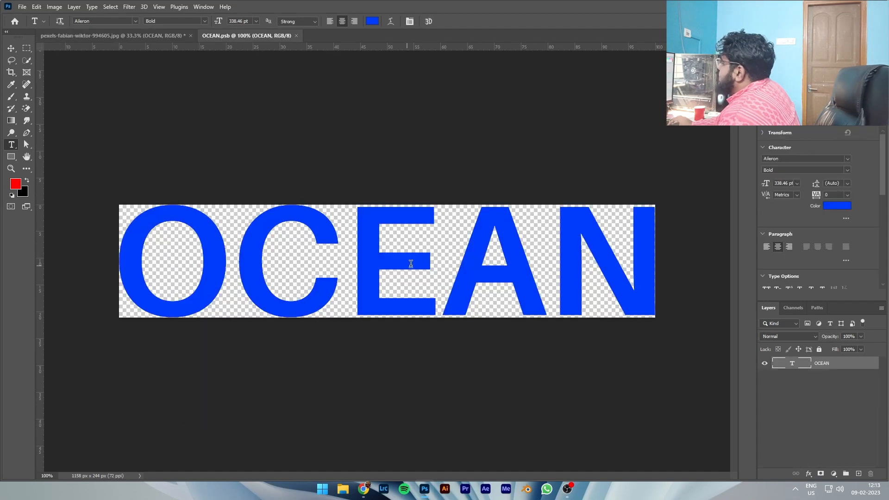
left_click(608, 240)
key("BackSpace")
key("BackSpace")
key("BackSpace")
key("BackSpace")
key("BackSpace")
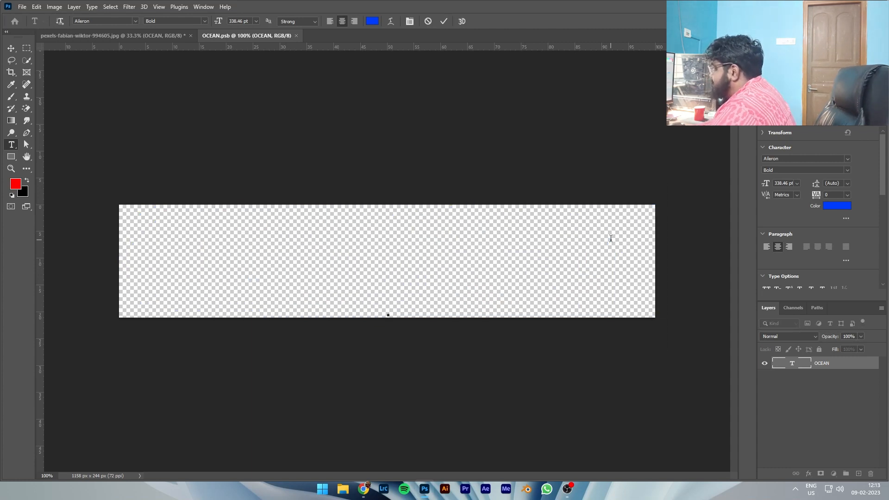
type("SEA")
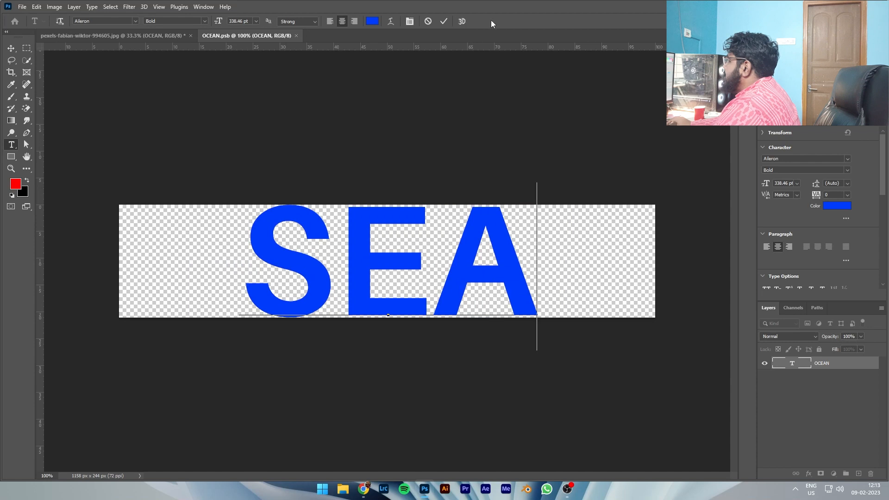
key("ctrl+Return")
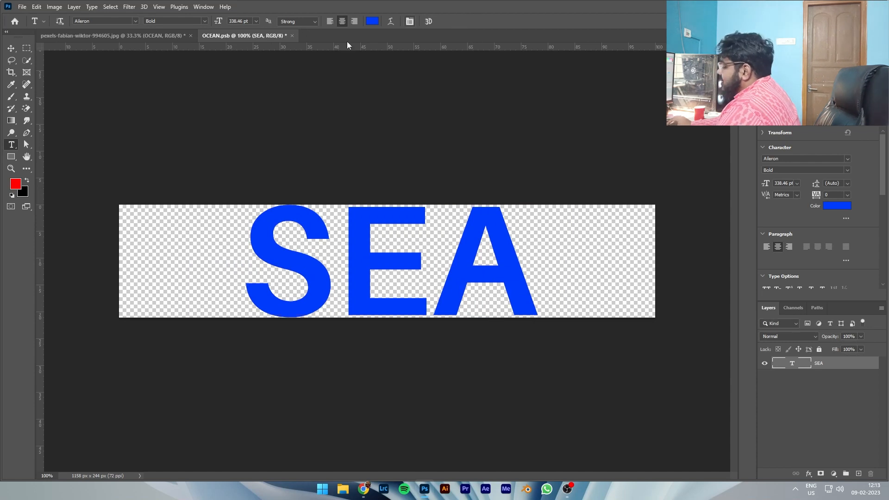
key("ctrl+s")
left_click(117, 38)
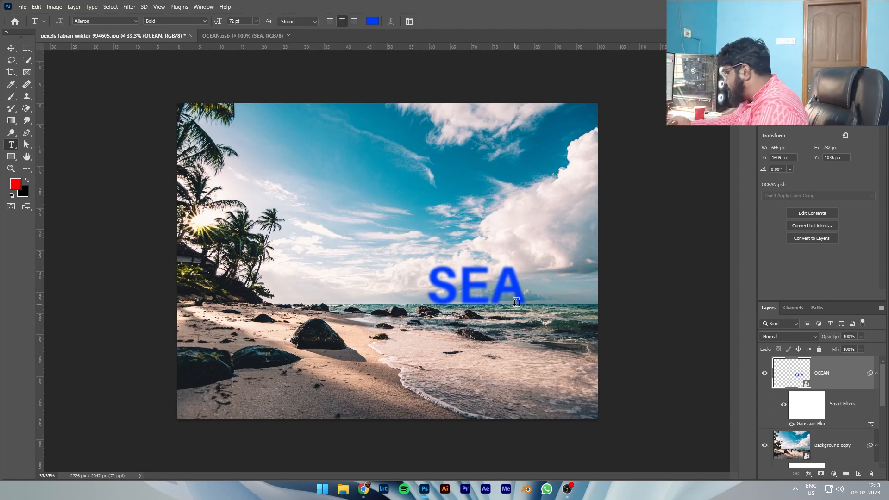
Open the Background copy smart object's contents for editing.
scroll(783, 439, "down", 5)
scroll(783, 438, "up", 5)
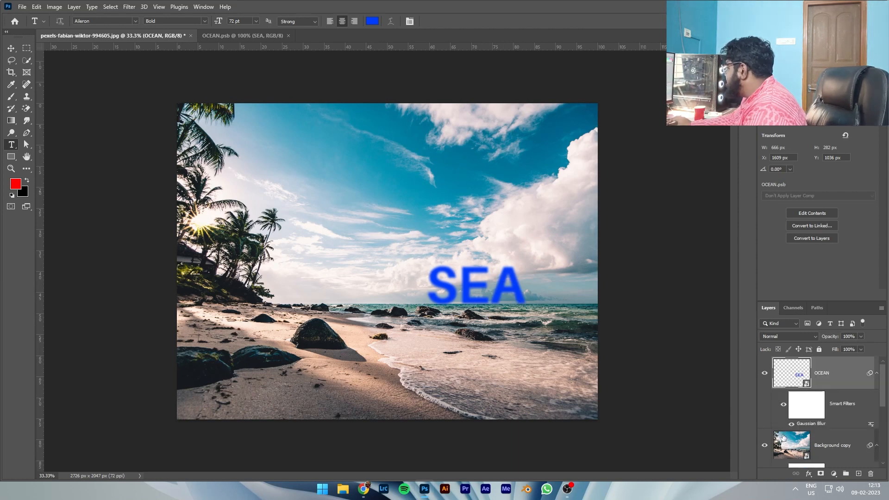
scroll(787, 442, "down", 2)
left_click(791, 439)
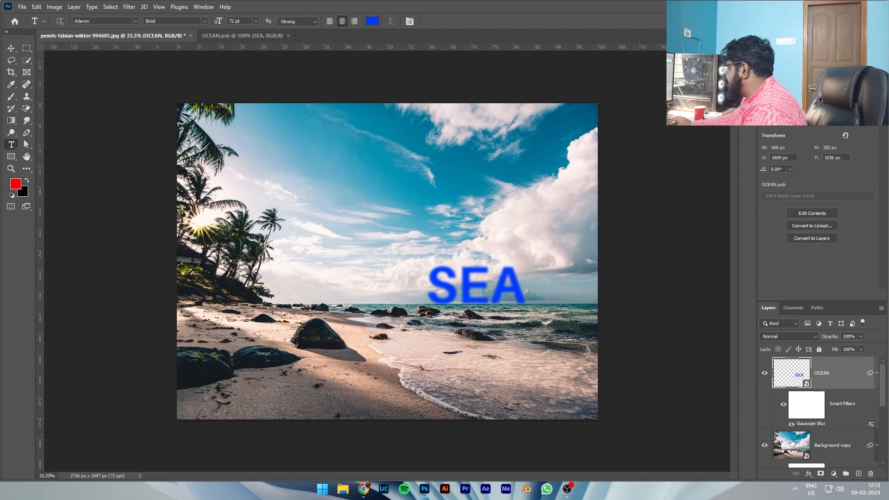
scroll(786, 447, "up", 1)
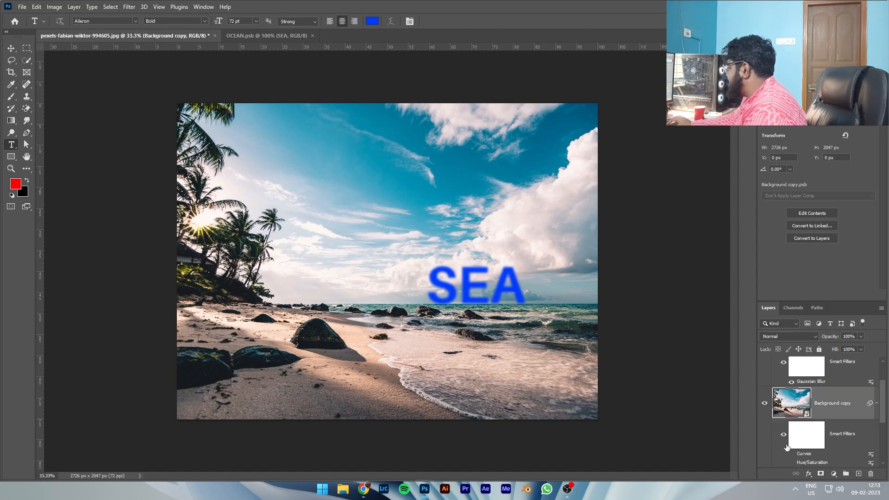
double_click(790, 414)
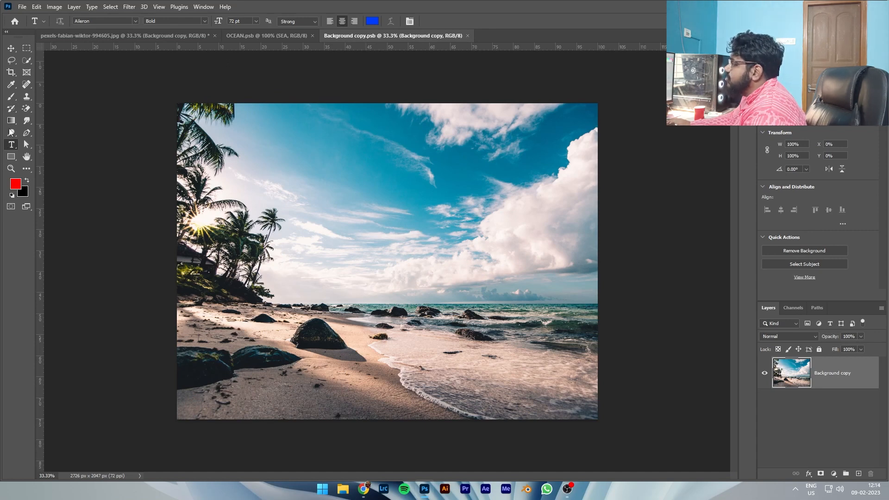
Paint a broad red band across the beach and water with a soft 500 px brush.
left_click(12, 96)
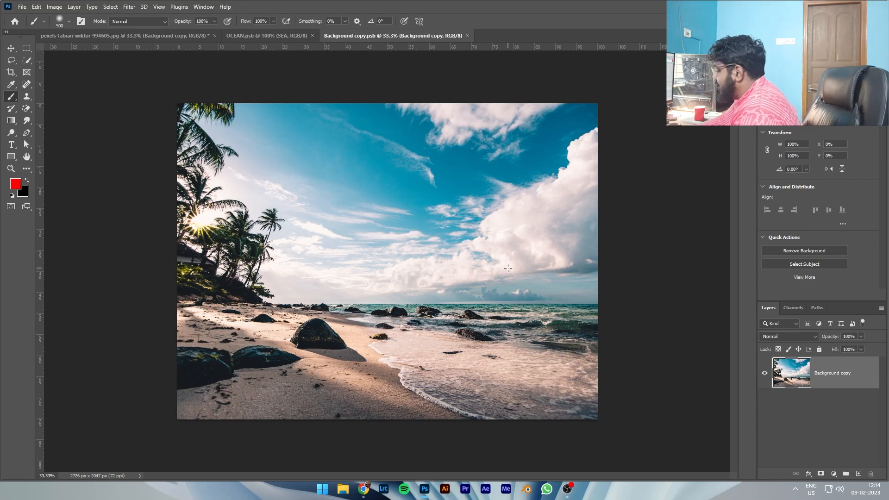
key("bracketleft")
key("bracketleft")
key("bracketleft")
key("bracketleft")
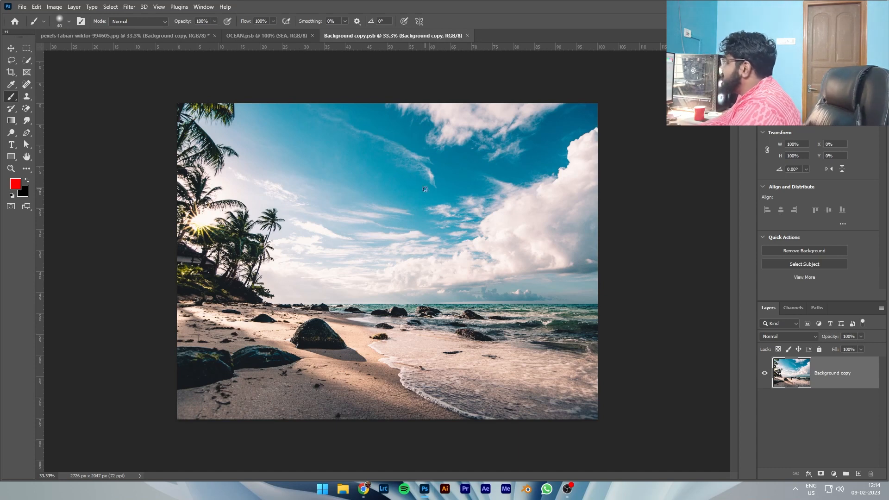
key("bracketright")
key("bracketright")
key("bracketright")
key("bracketright")
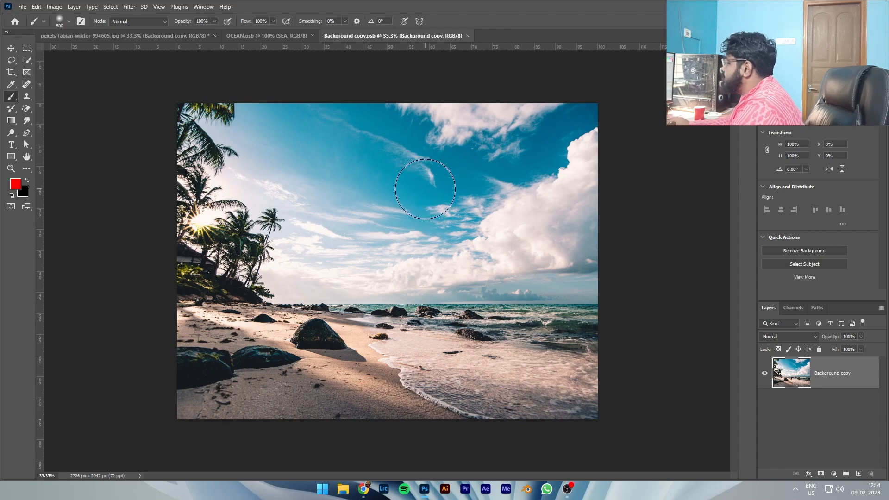
mouse_move(337, 383)
left_mouse_down()
mouse_move(345, 378)
mouse_move(282, 357)
mouse_move(382, 365)
mouse_move(112, 363)
mouse_move(240, 376)
left_mouse_up()
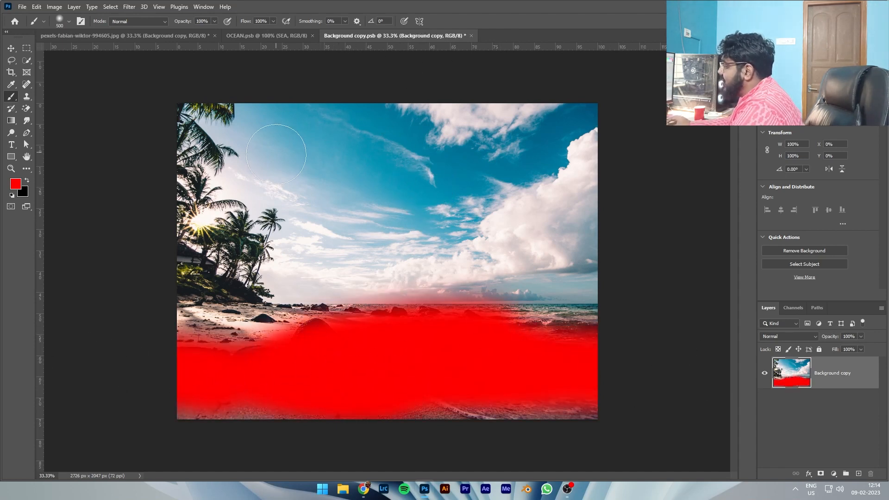
Save the painted contents, return to the beach photo document and undo the smart object's update.
key("ctrl+s")
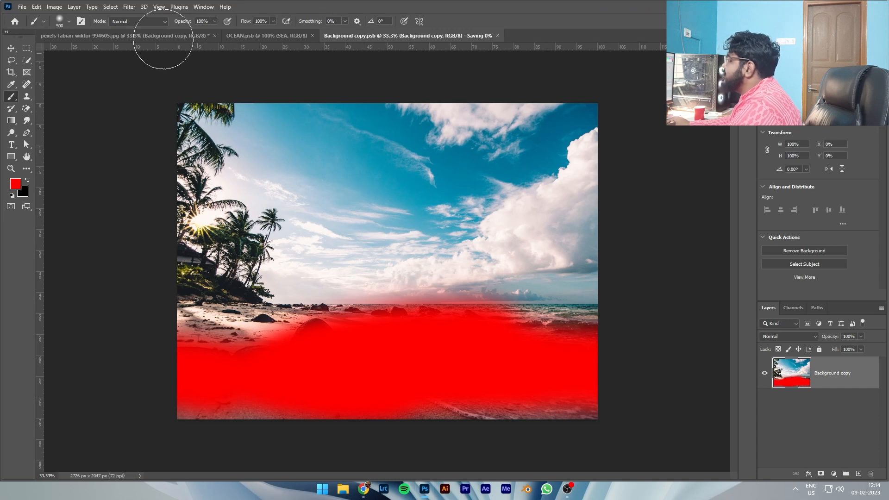
left_click(148, 38)
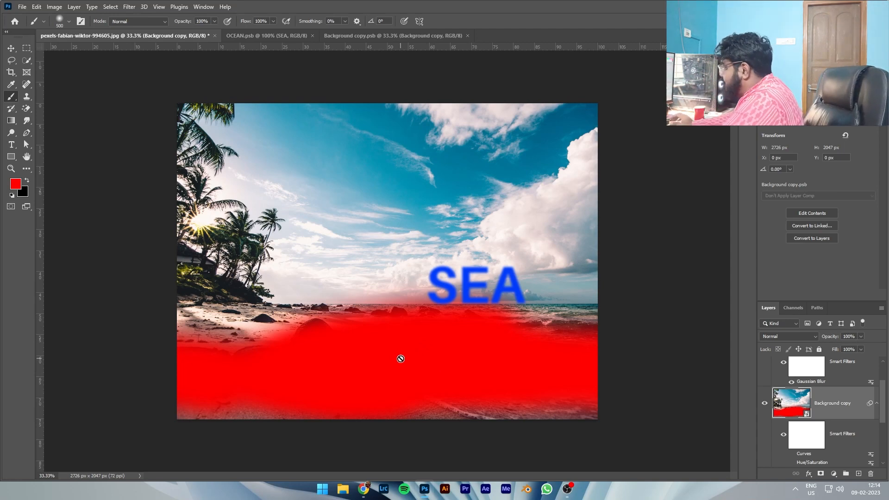
key("ctrl+z")
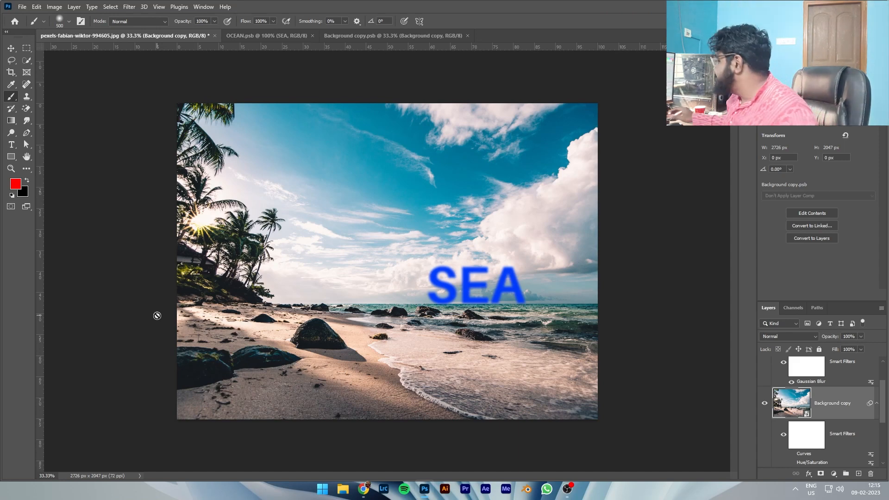
Hide the OCEAN smart object layer and delete it.
scroll(815, 380, "up", 2)
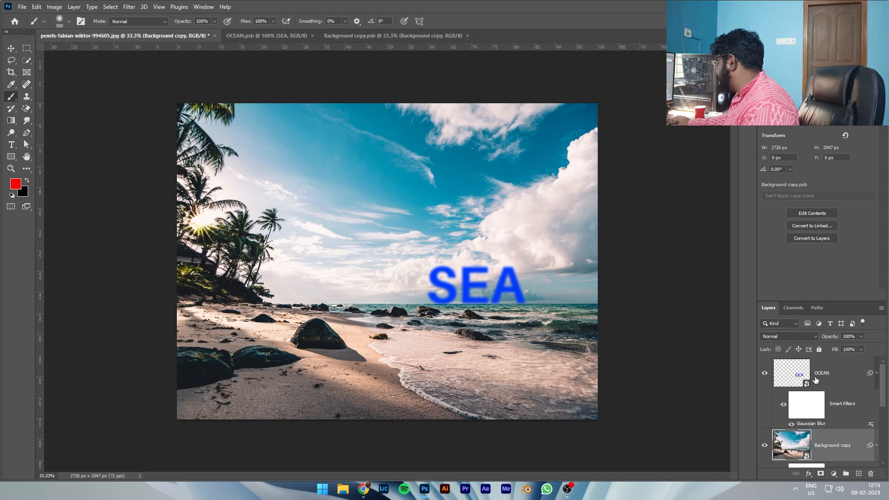
left_click(765, 373)
left_click(789, 380)
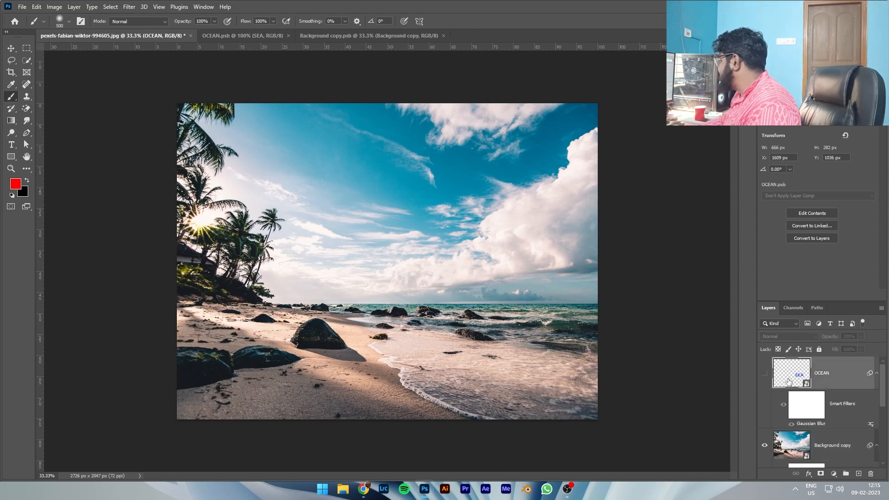
key("Delete")
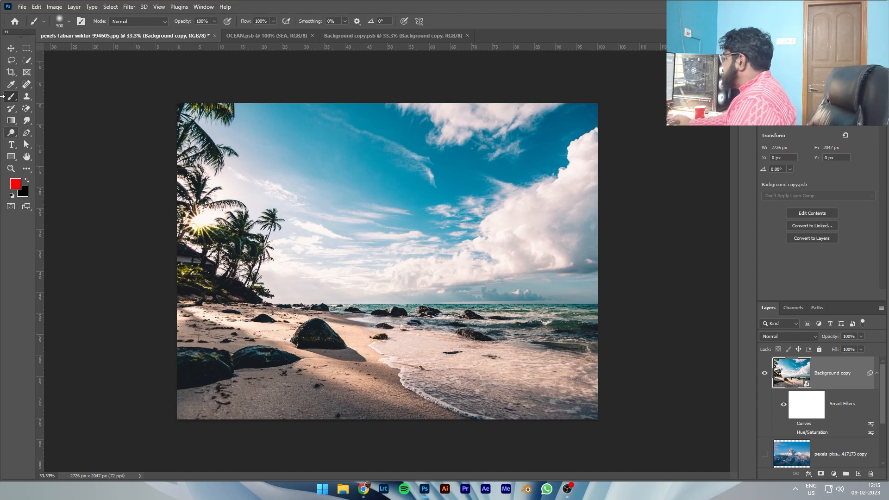
Add a layer mask to the Background copy smart object and brush black over the sky beside the palms.
left_click(821, 473)
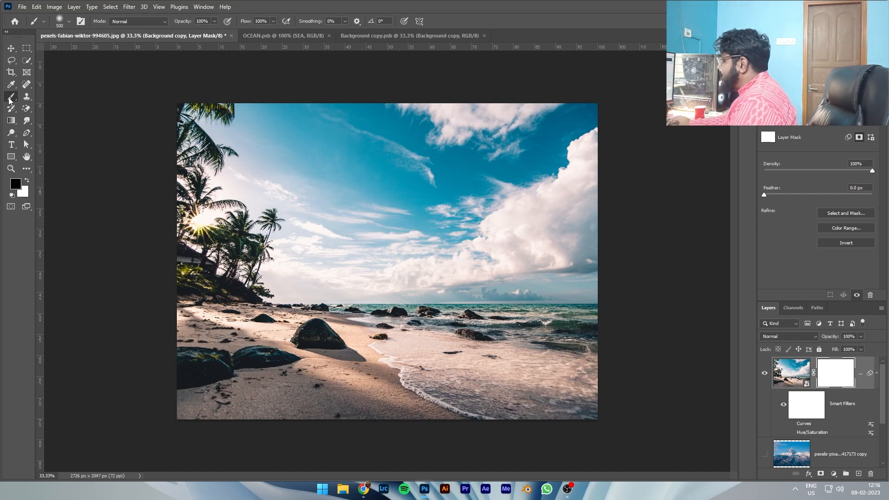
mouse_move(300, 160)
left_mouse_down()
mouse_move(235, 269)
mouse_move(318, 151)
mouse_move(240, 242)
mouse_move(224, 163)
mouse_move(285, 254)
left_mouse_up()
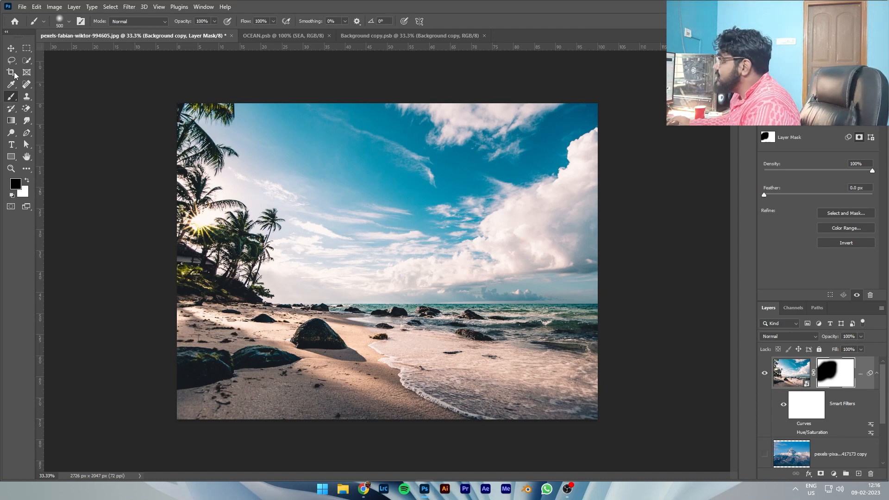
Clear the black area from the Background copy layer mask with the Eraser and reduce the Eraser size to 1600 px.
left_click(27, 109)
left_click(68, 109)
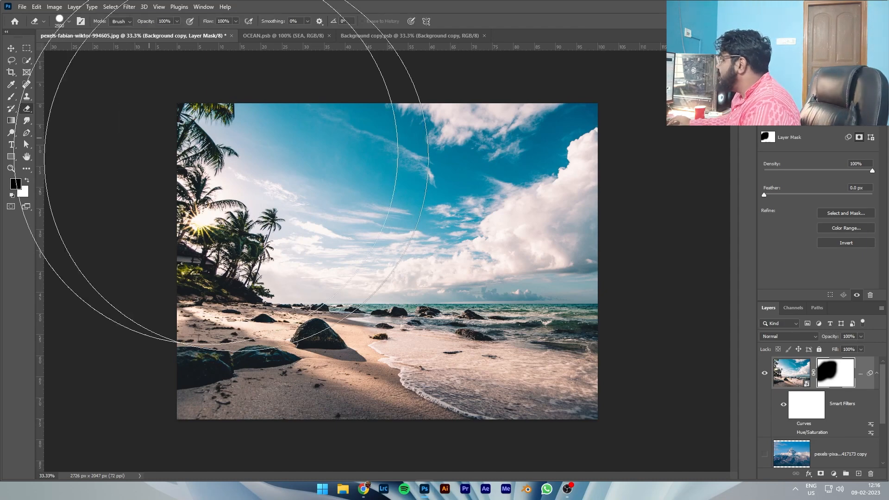
left_click(350, 230)
key("bracketleft")
key("bracketleft")
key("bracketleft")
key("bracketleft")
key("bracketleft")
key("bracketleft")
key("bracketleft")
key("bracketleft")
key("bracketleft")
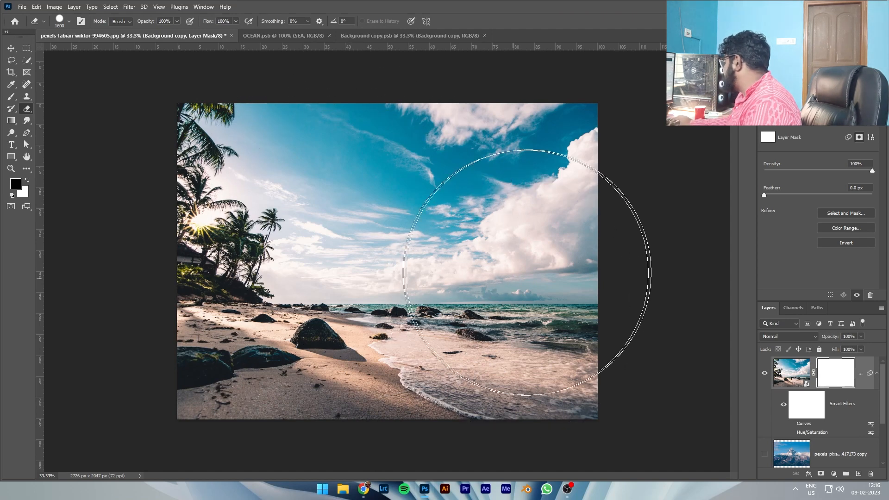
Try to erase directly on the Background copy smart object's image, declining to rasterize it.
left_click(791, 380)
left_click(305, 212)
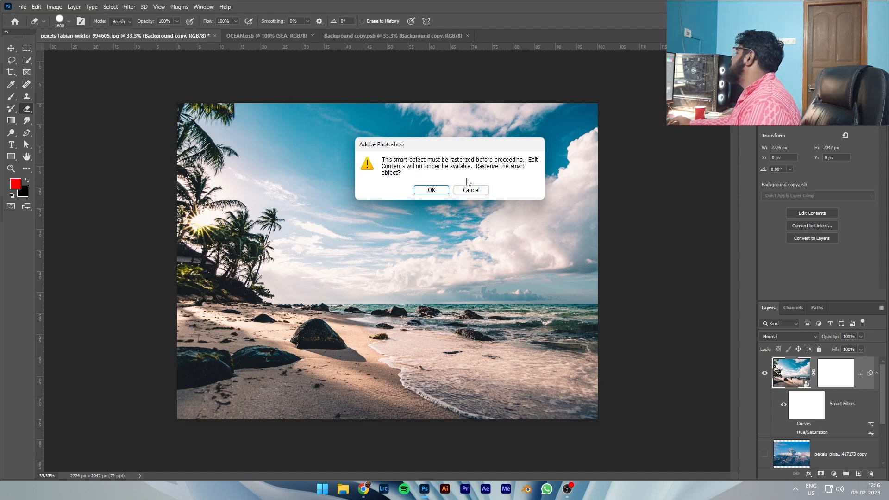
left_click(477, 190)
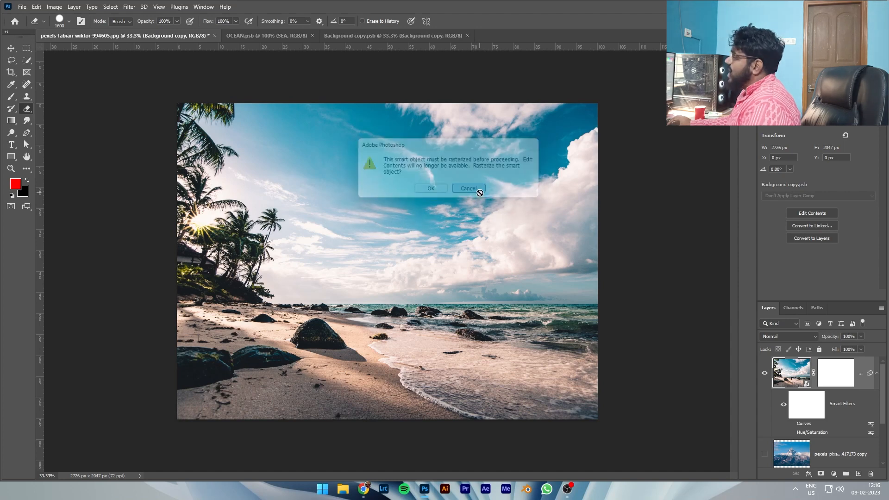
Choose the Spot Healing Brush and switch to the Patch tool.
left_click(26, 84)
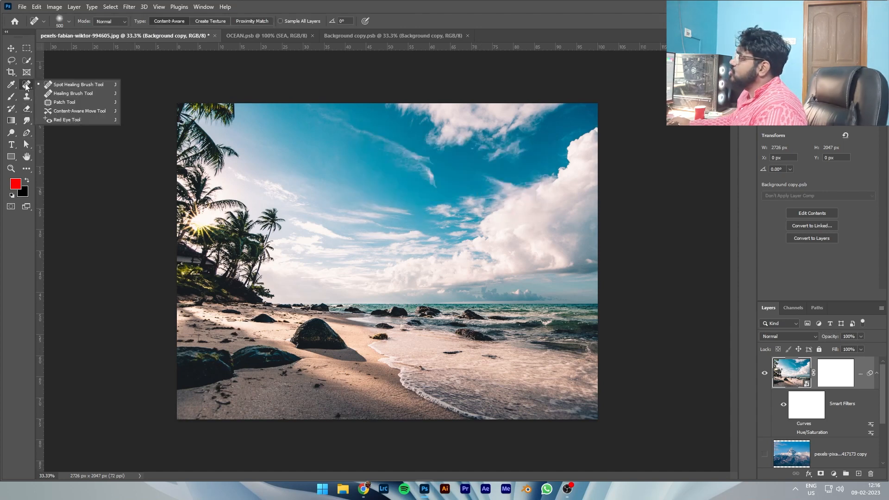
left_click(41, 84)
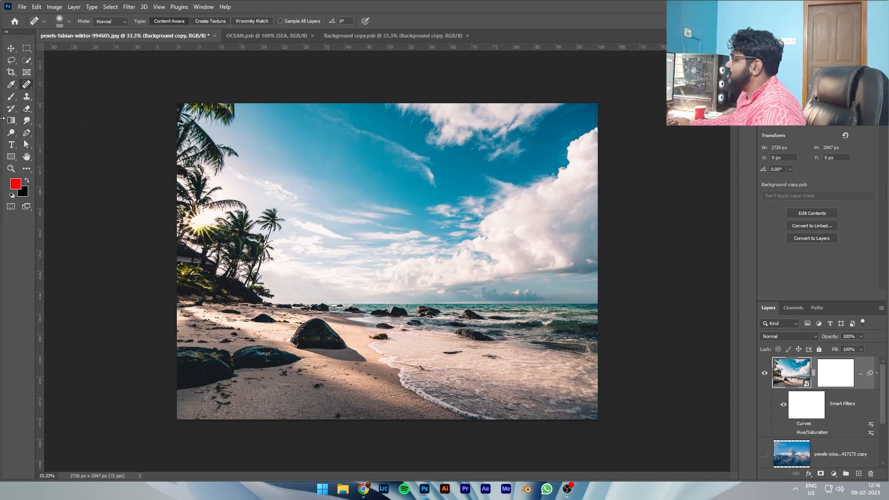
left_click(24, 84)
left_click(63, 105)
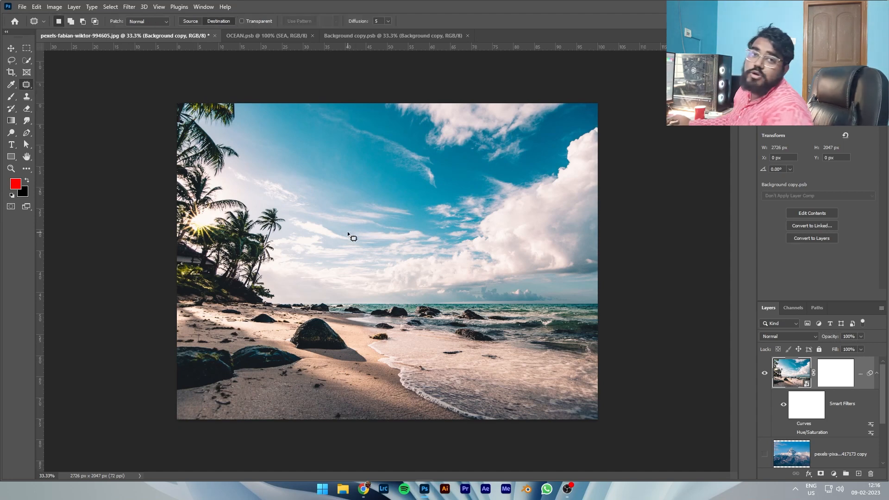